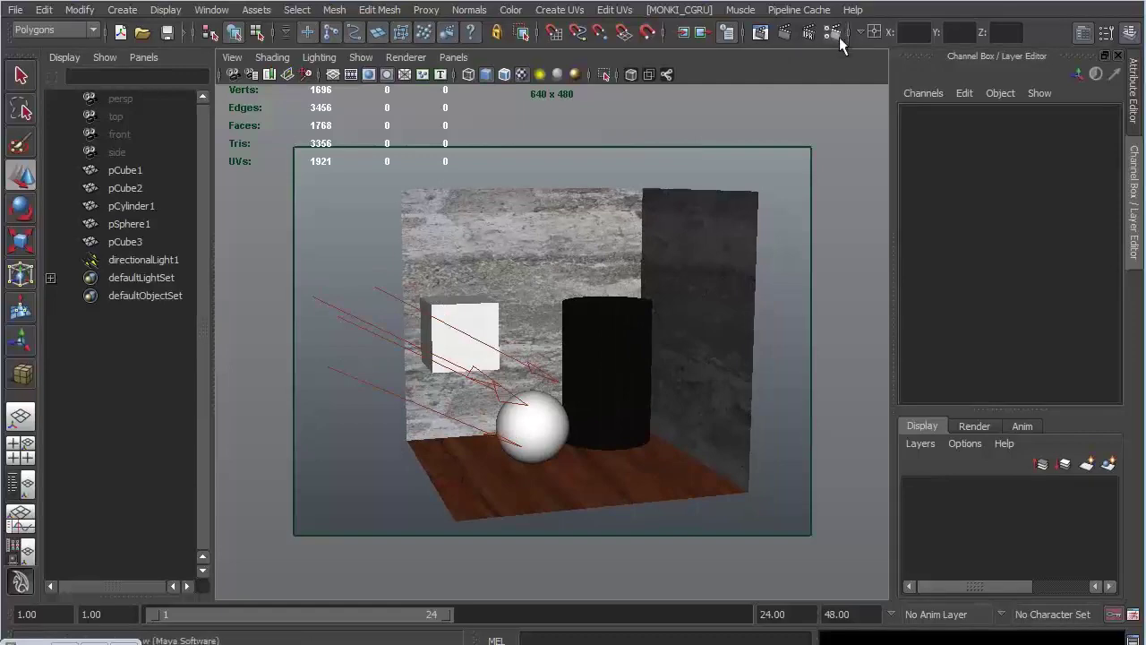
- Open the render settings and set the scene to render using V-Ray
left_click(839, 36)
left_click(566, 85)
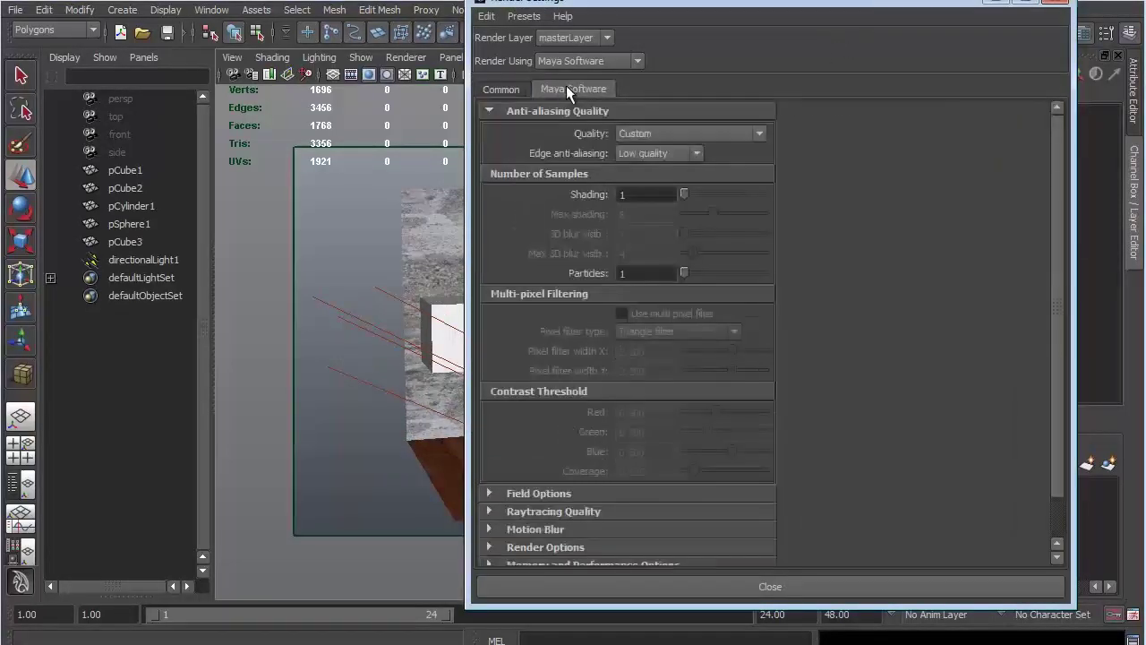
left_click(570, 63)
left_click(575, 114)
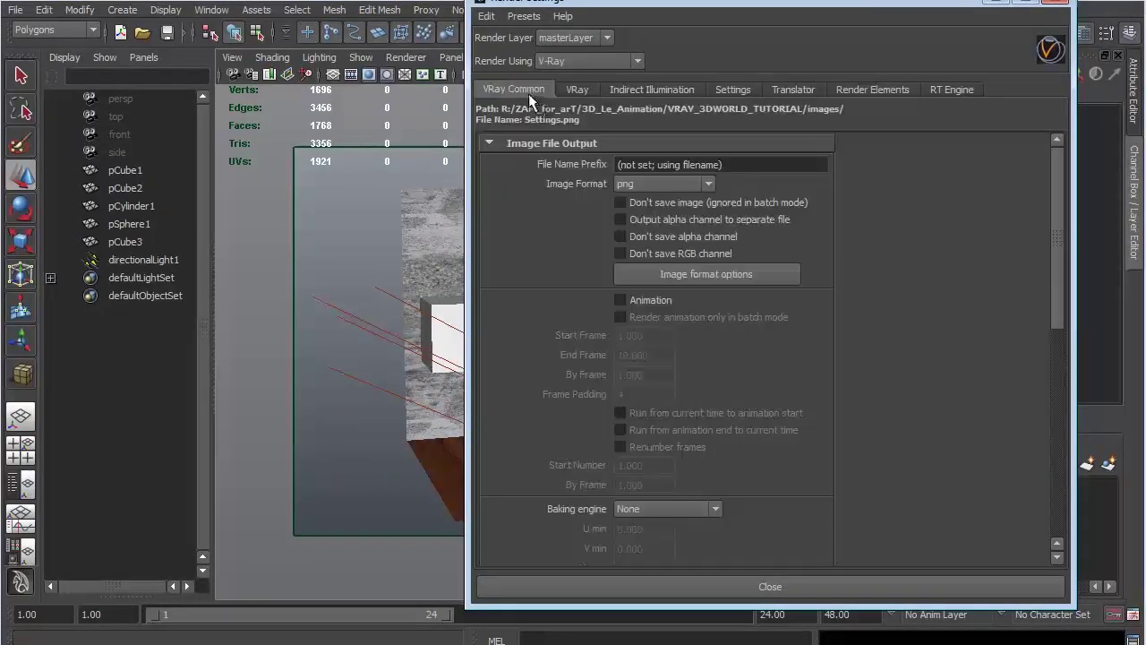
- Set the output image format to exr, with no compression and 32 bits (full float) per channel in the OpenEXR options
left_click(639, 181)
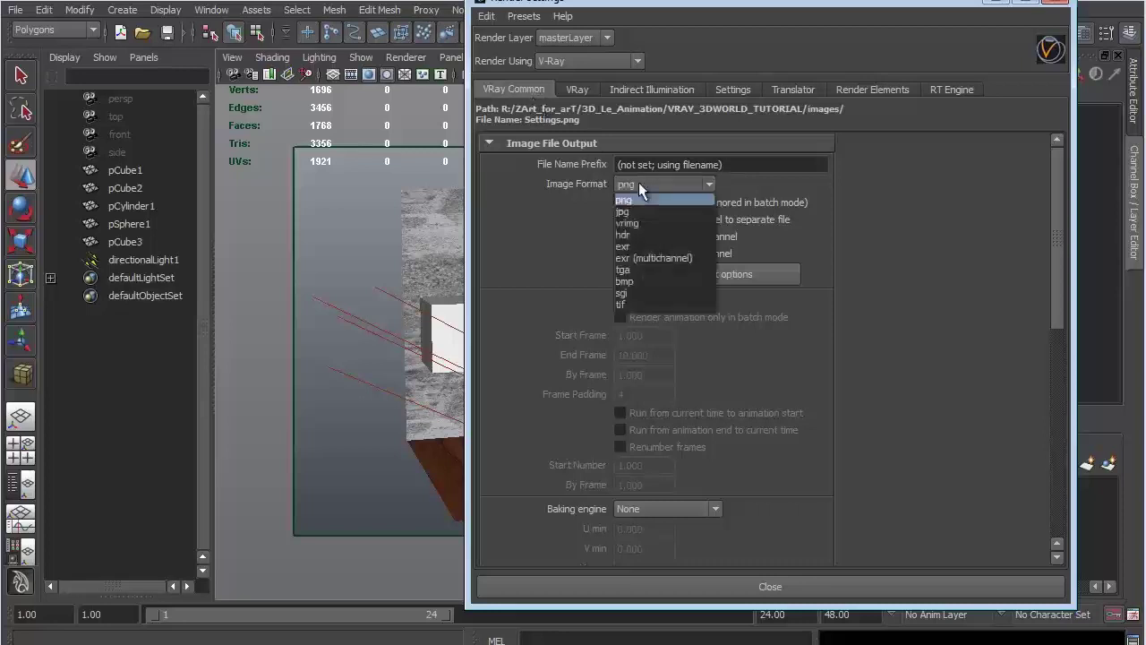
left_click(628, 244)
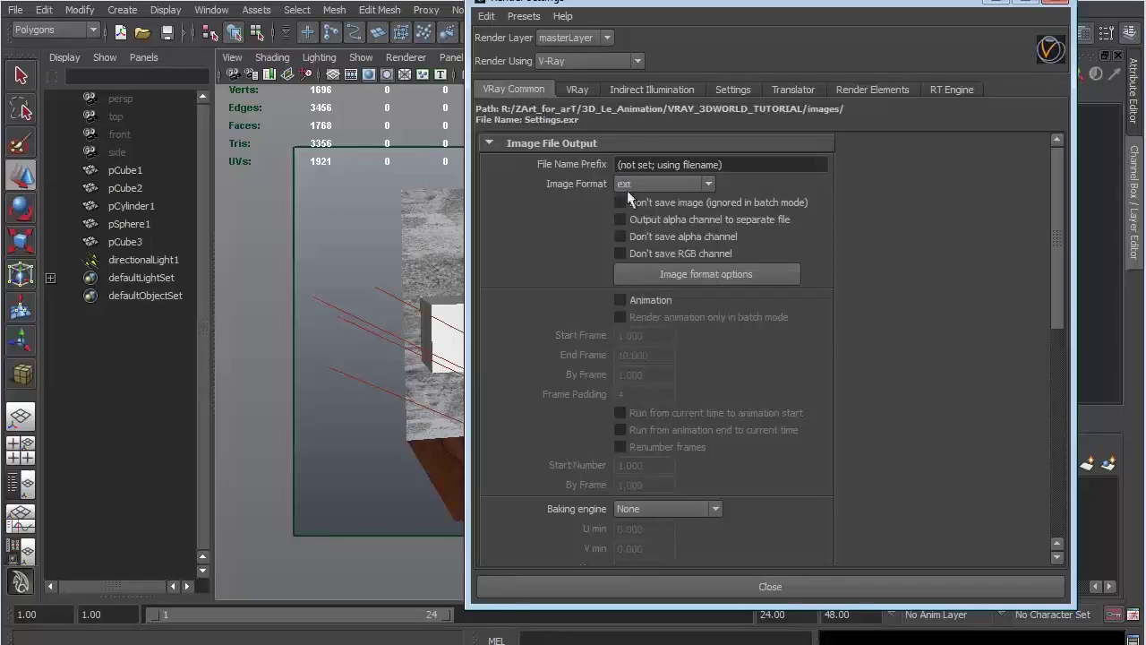
left_click(679, 278)
left_click(447, 352)
left_click(444, 379)
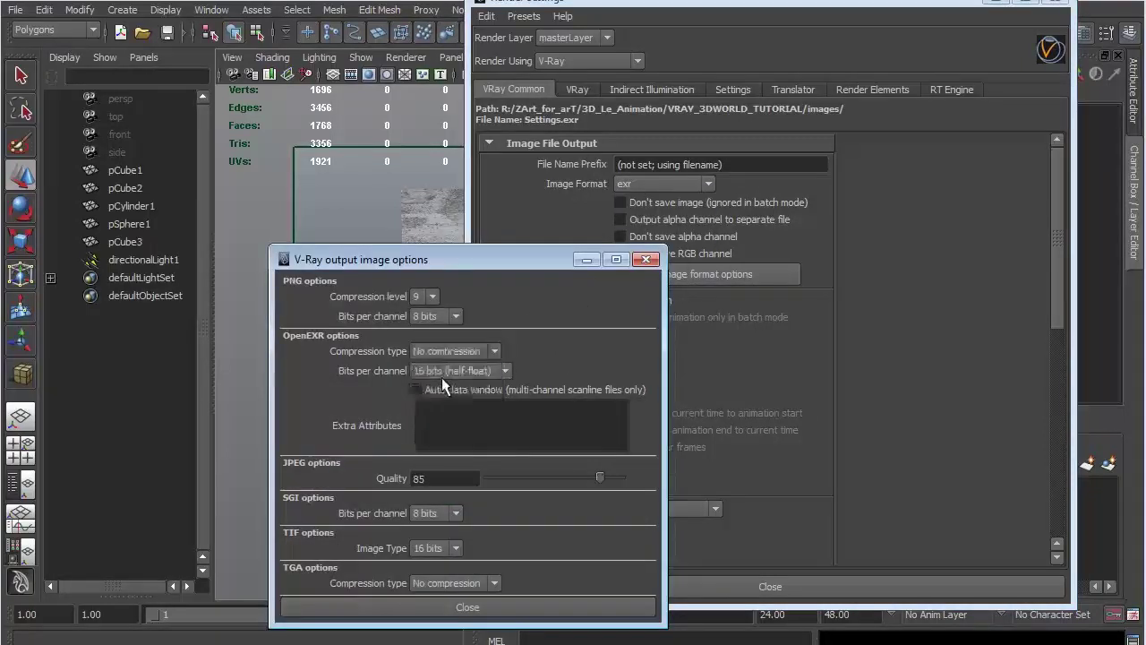
left_click(444, 372)
left_click(445, 391)
left_click(466, 607)
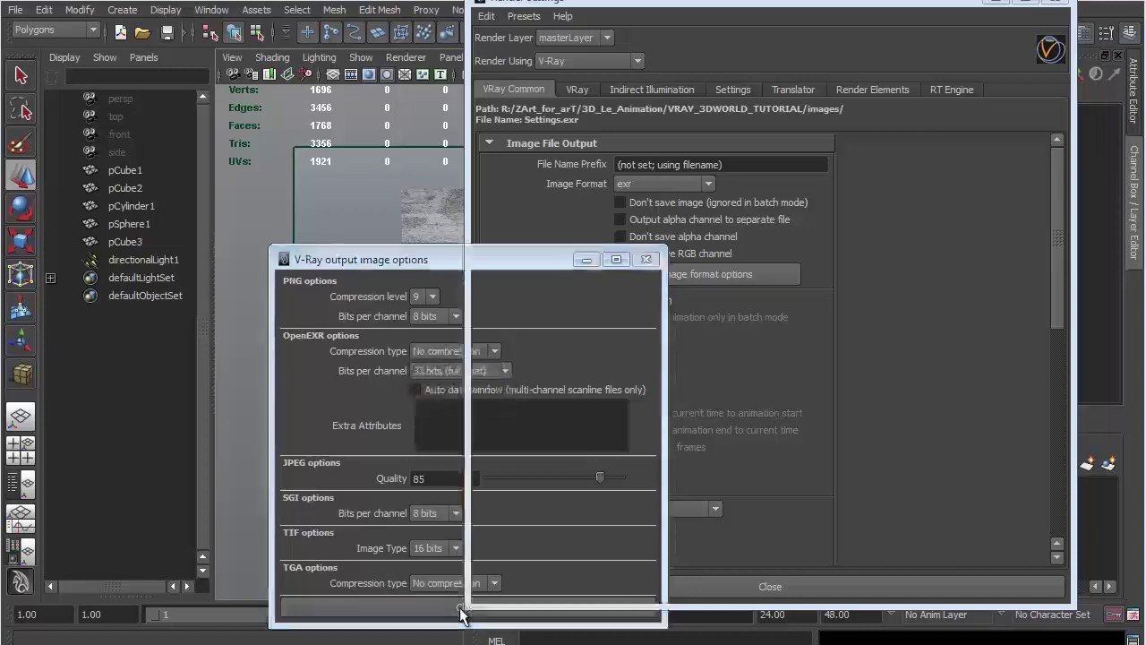
- Enable the V-Ray VFB and the conversion of the image to sRGB for the render view
scroll(707, 308, "down", 1)
scroll(706, 308, "down", 4)
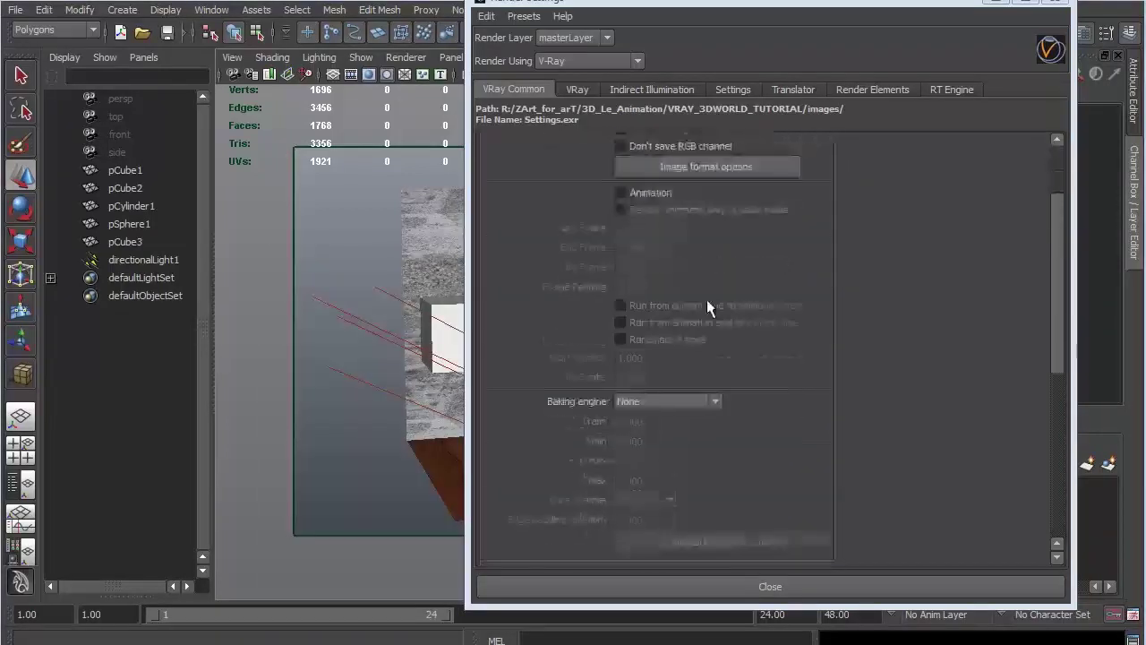
scroll(706, 308, "down", 3)
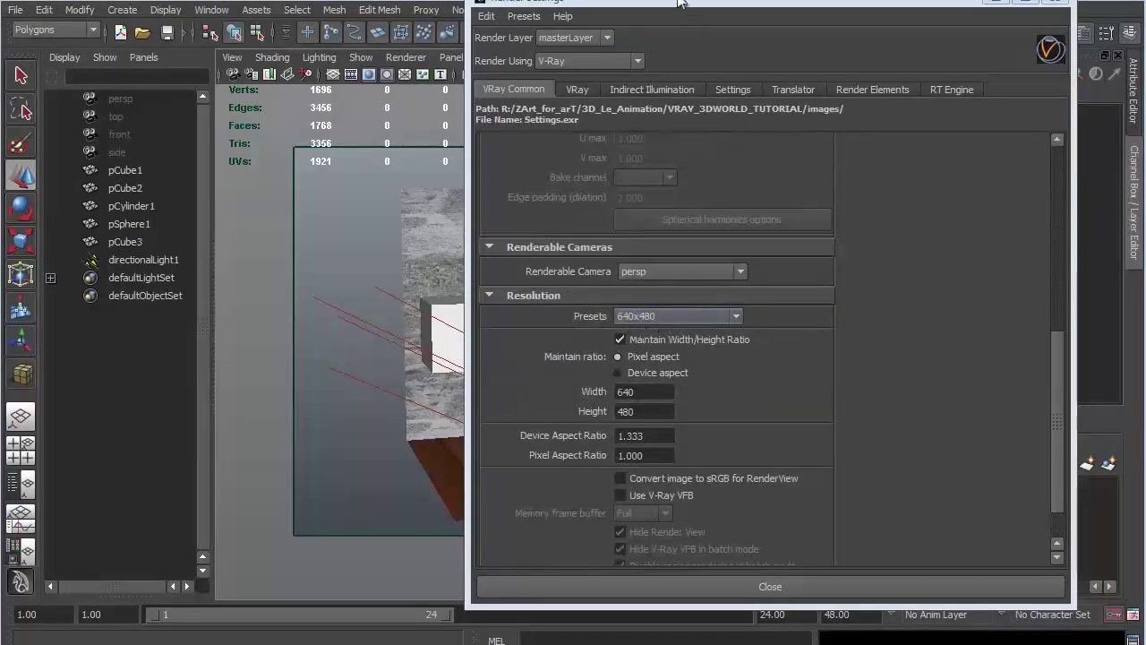
left_click_drag(678, 2, 771, 26)
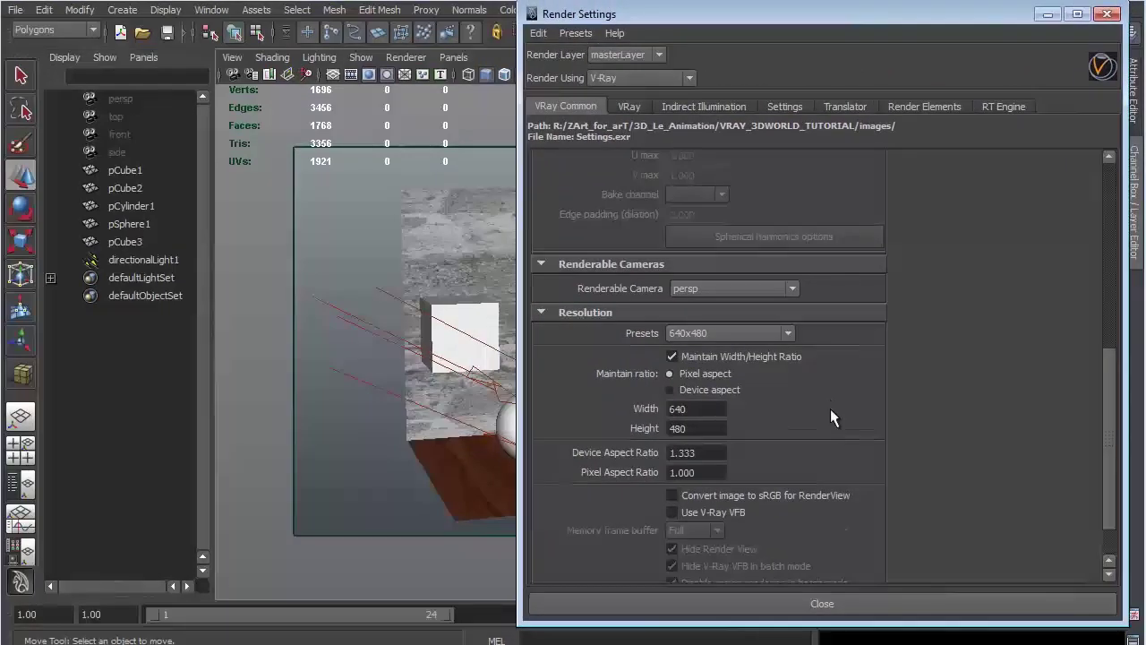
scroll(830, 416, "down", 1)
left_click(697, 454)
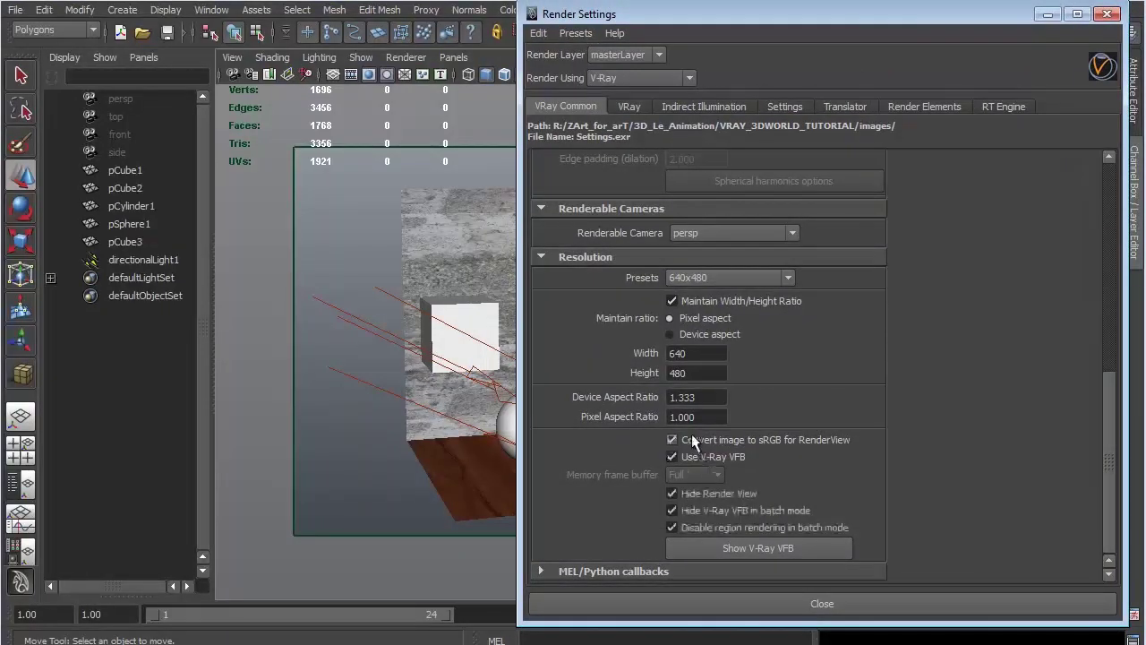
left_click(691, 437)
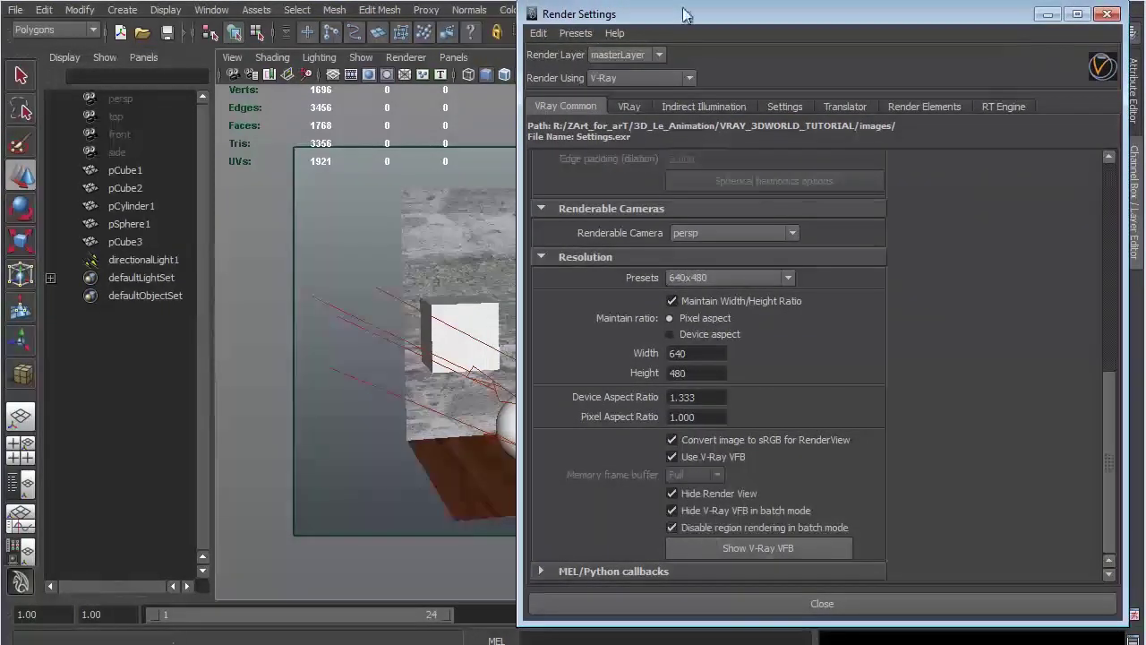
- Minimize the render settings, run a V-Ray test render of the perspective view and minimize the old render view
left_click_drag(675, 20, 711, 57)
left_click(1079, 53)
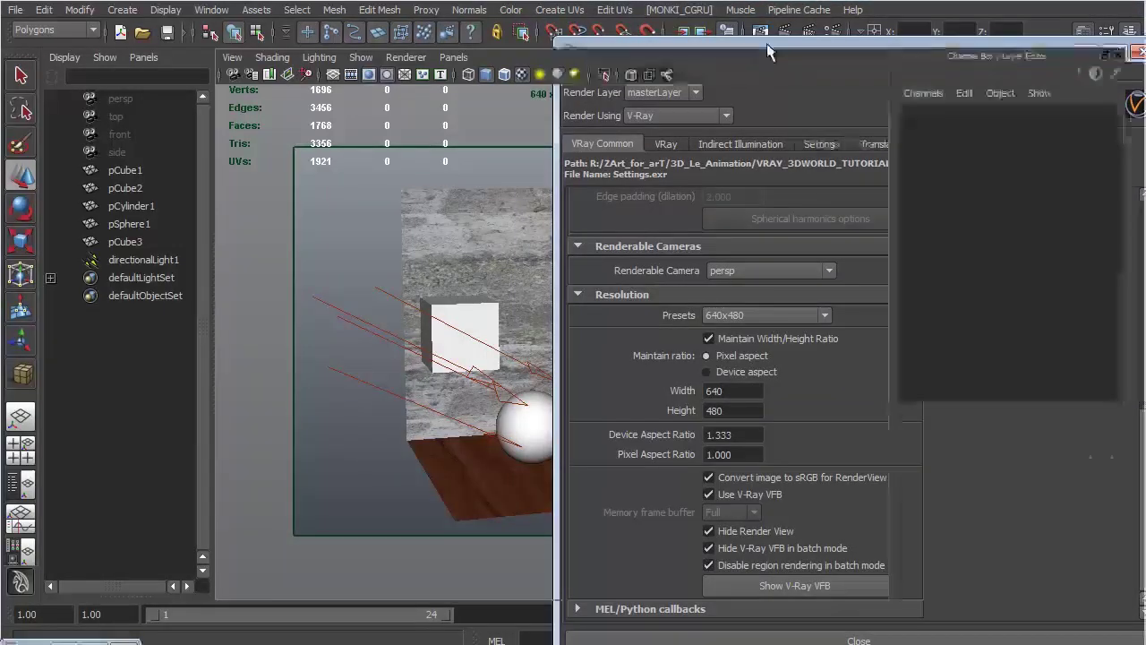
left_click(786, 32)
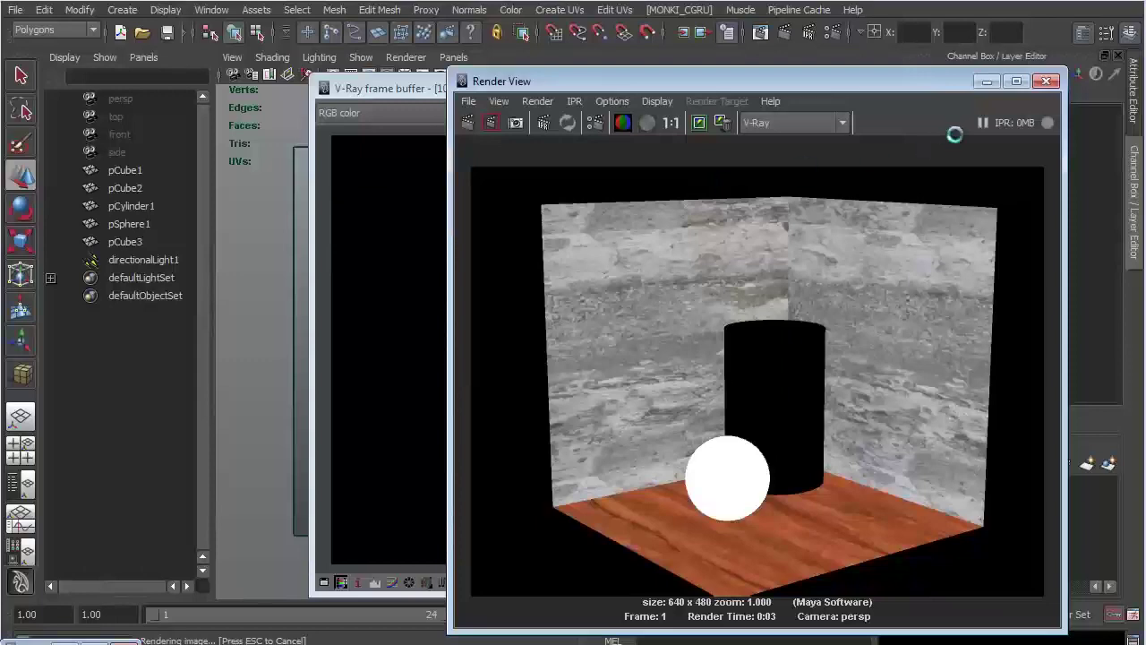
left_click(986, 80)
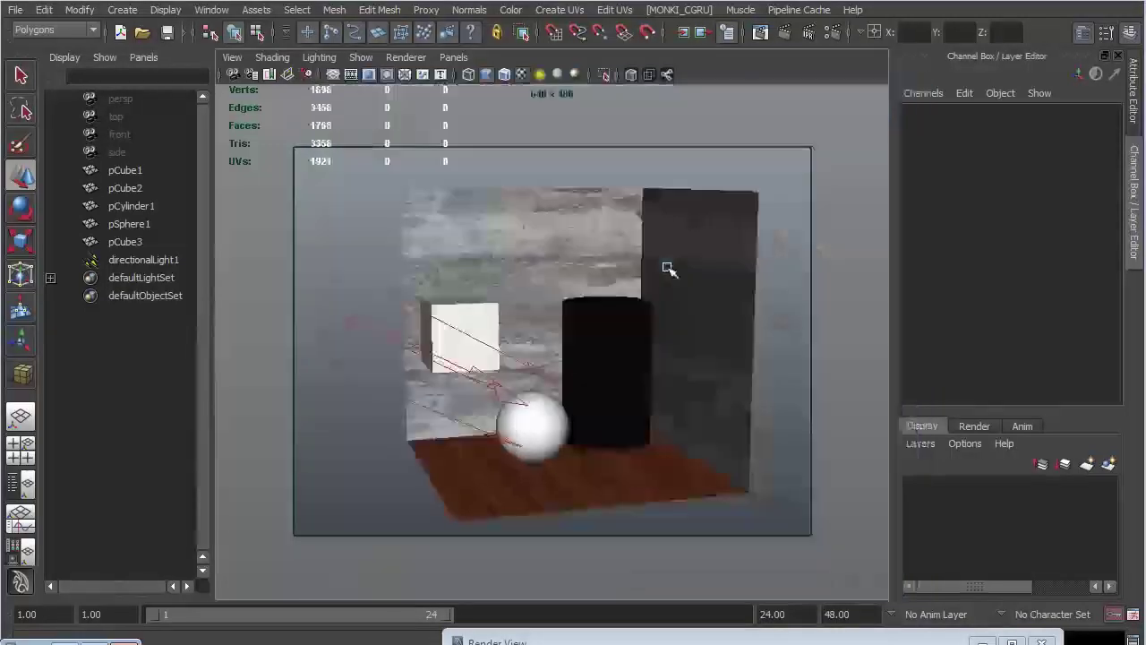
- Enable ray trace shadows on the directional light, return to the channel display and deselect the light
left_click(334, 394)
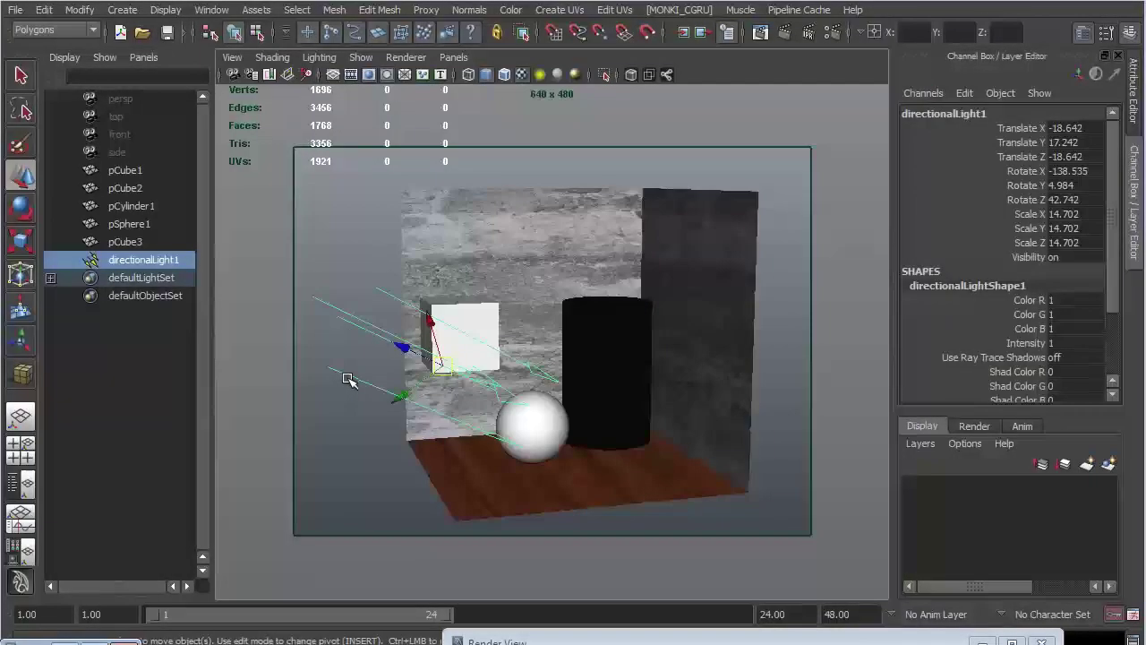
key("ctrl+a")
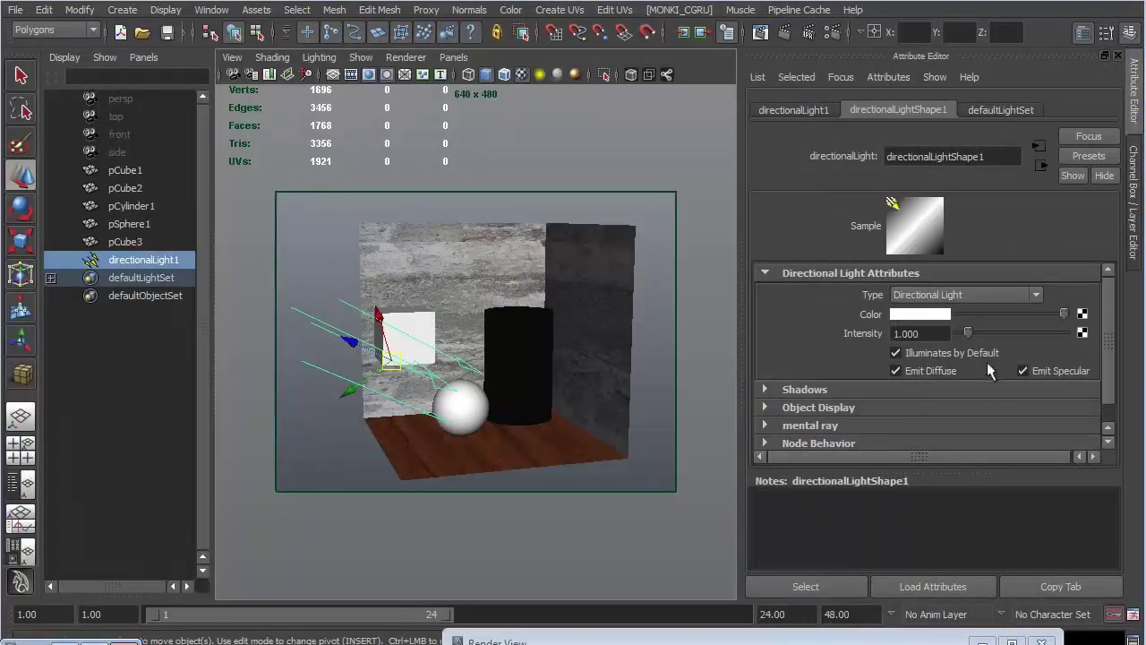
scroll(985, 367, "down", 1)
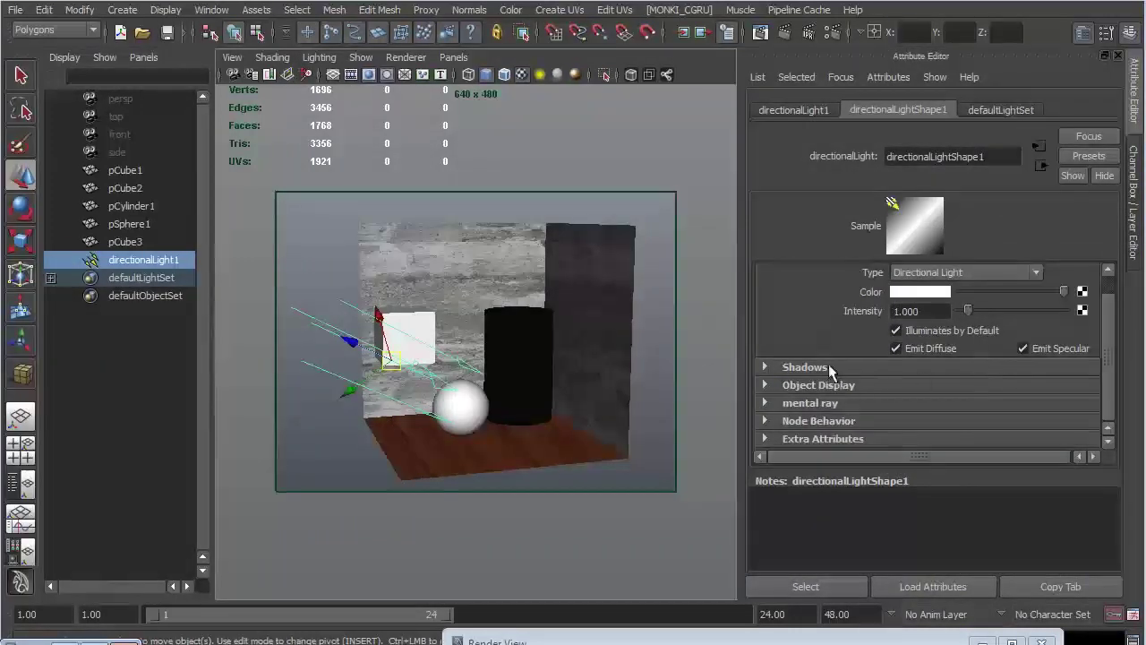
left_click(805, 367)
scroll(913, 390, "down", 6)
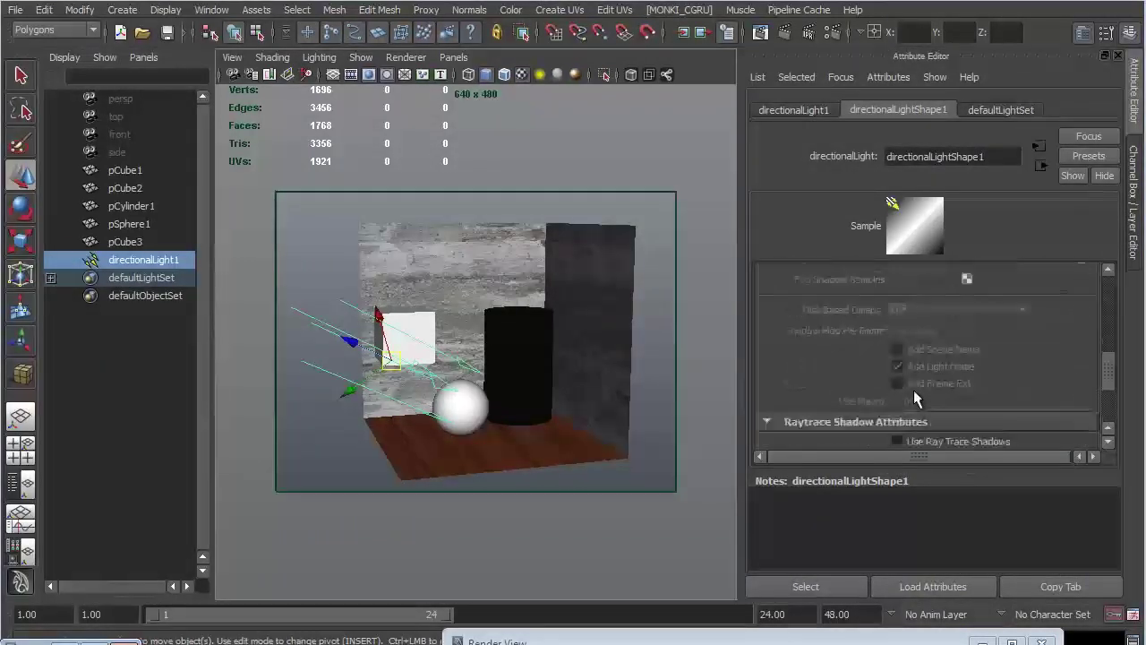
left_click(913, 390)
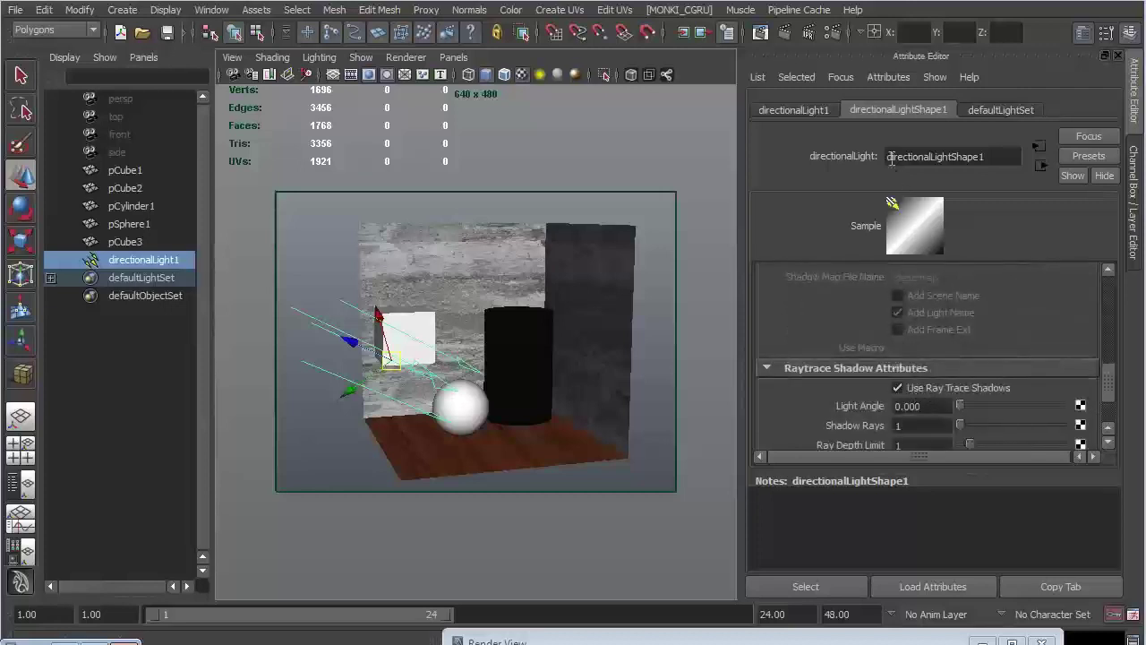
left_click(1134, 206)
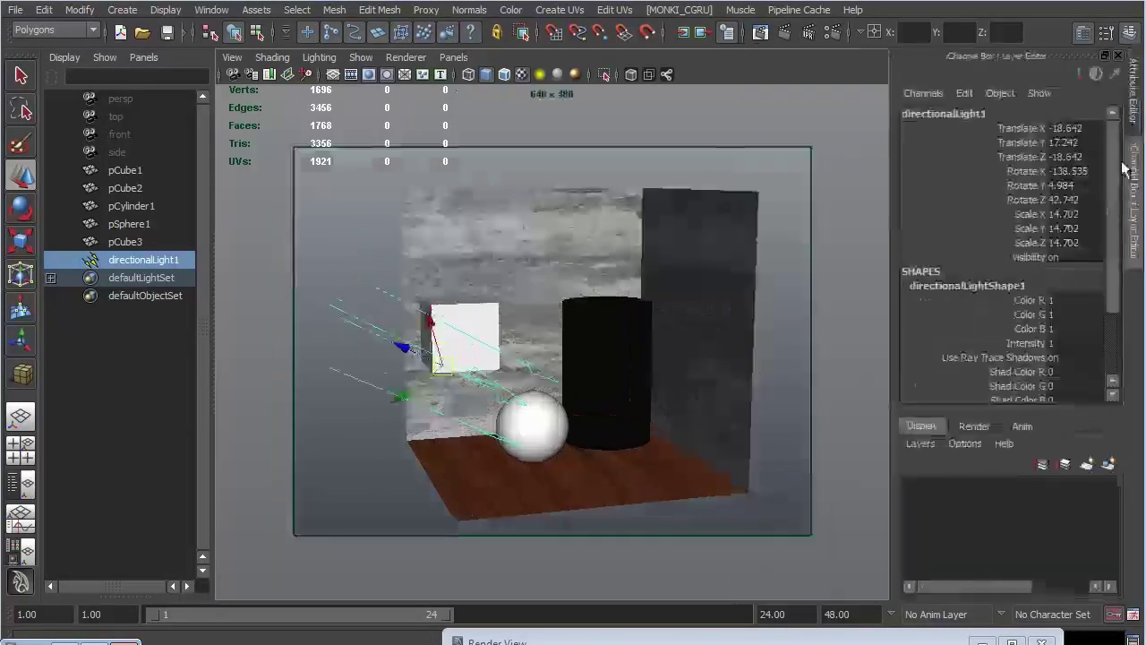
left_click(742, 168)
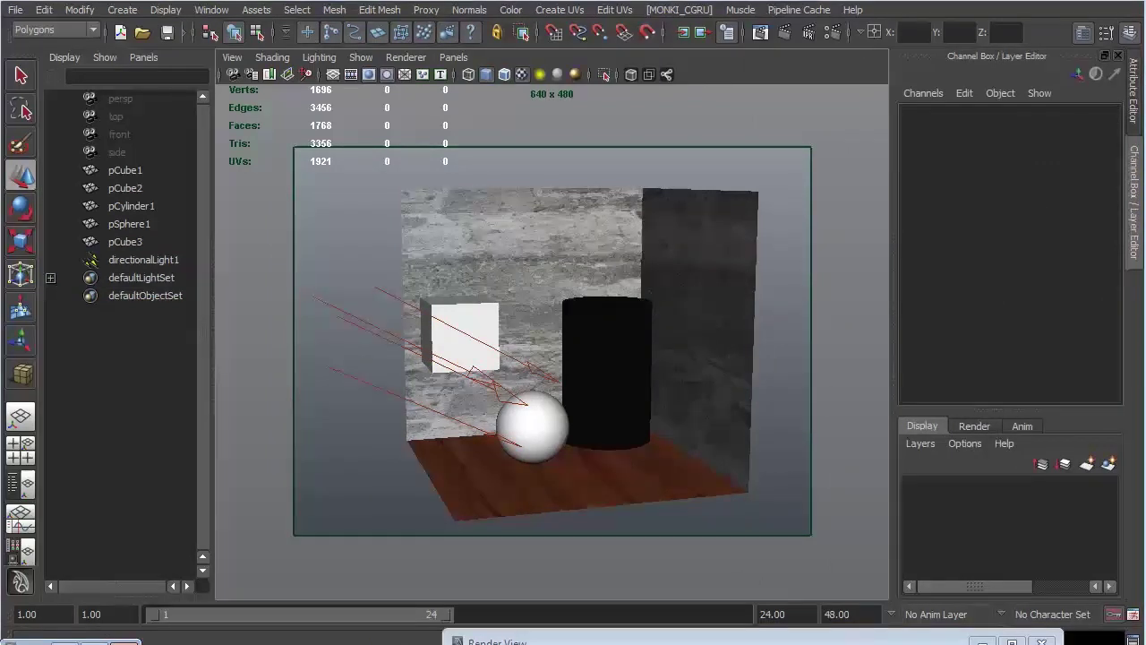
- Reopen the render settings and enable Render viewport subdivision in V-Ray's global geometry options
left_click(600, 31)
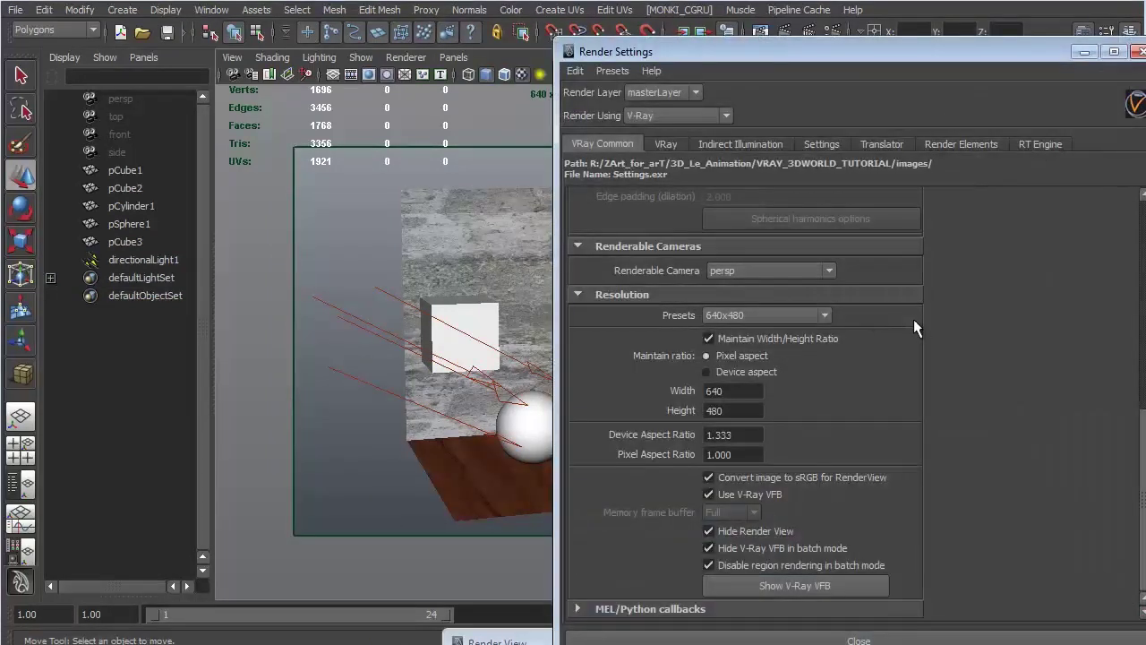
left_click(683, 147)
left_click(670, 167)
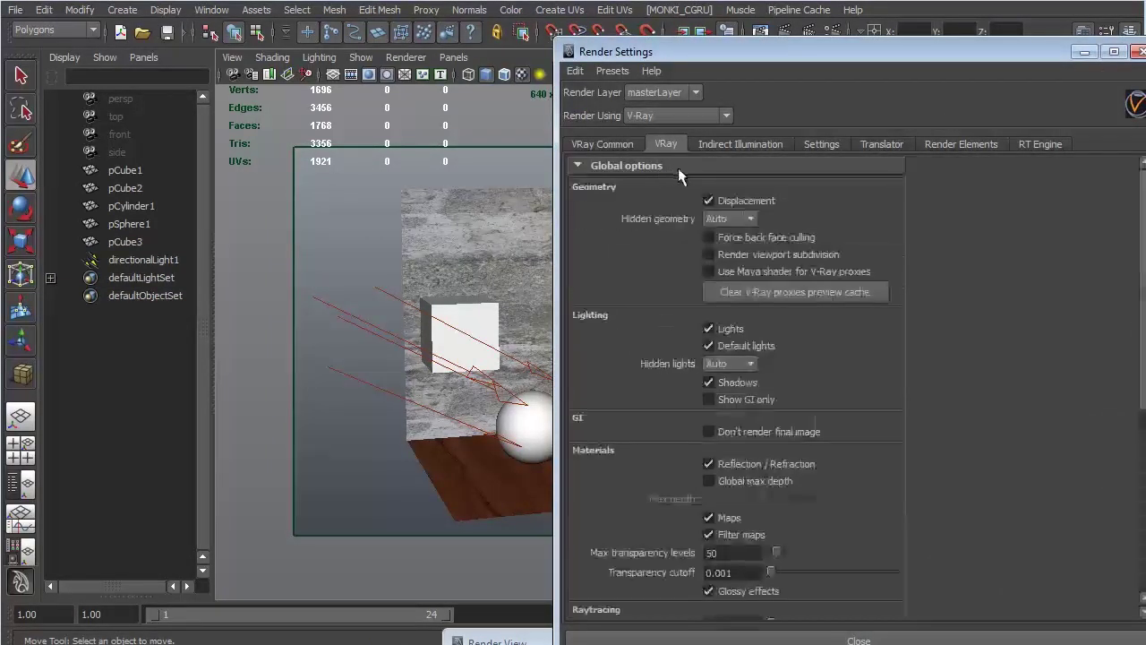
left_click(721, 254)
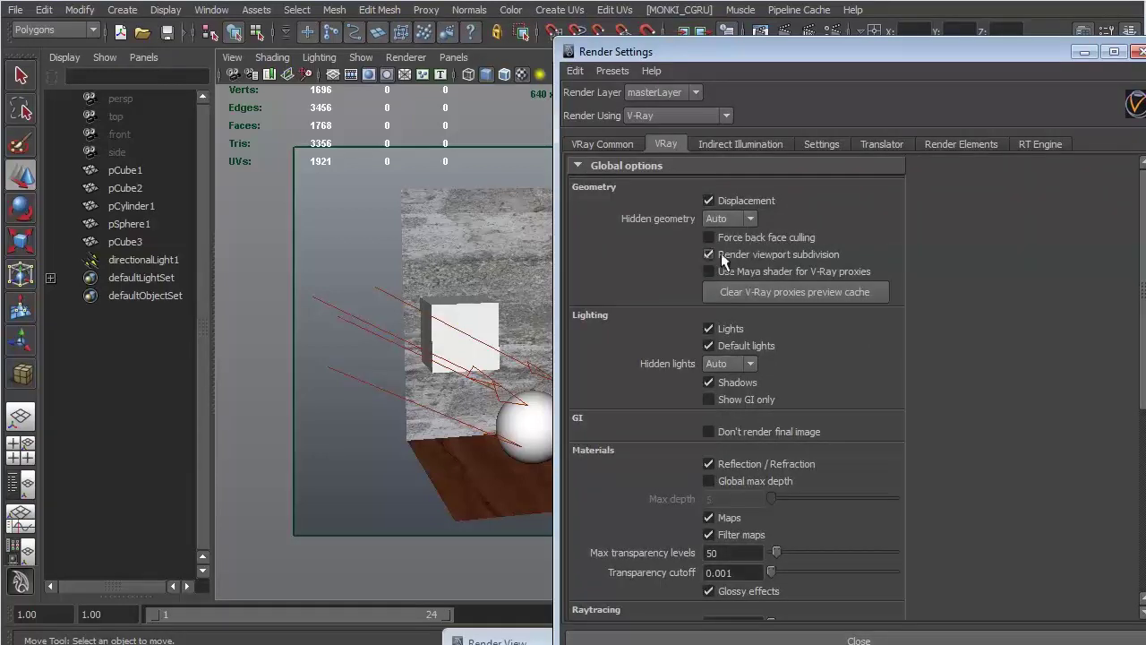
- Turn on smooth mesh preview for the small white cube, run a V-Ray test render and close the frame buffer
left_click(474, 300)
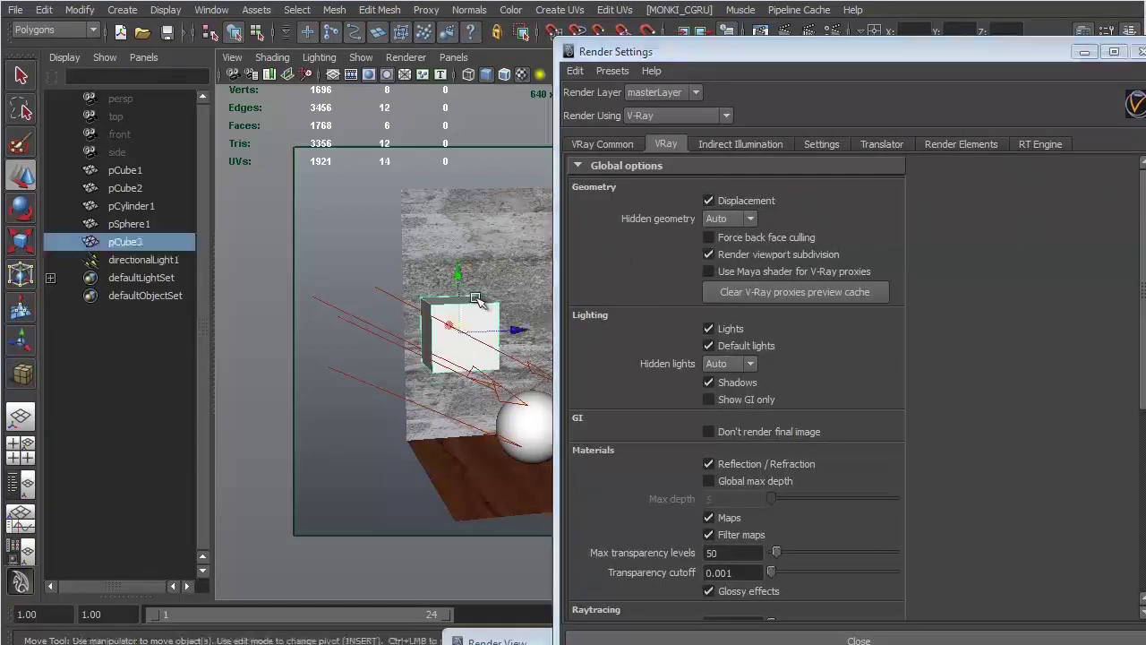
key("3")
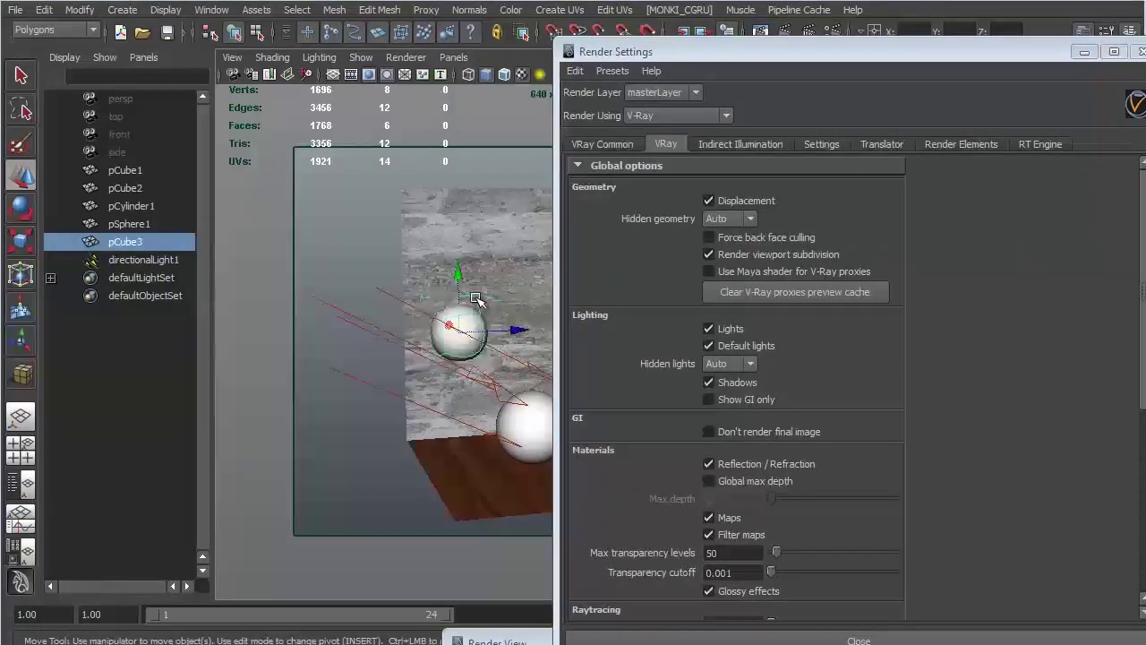
left_click(788, 25)
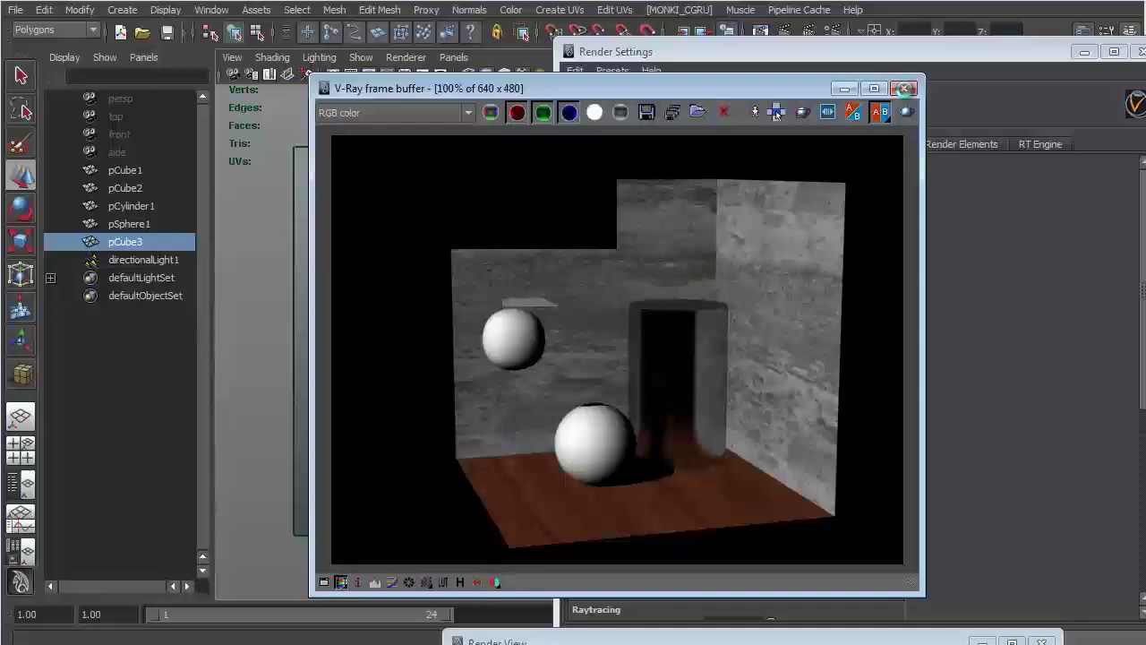
left_click(905, 89)
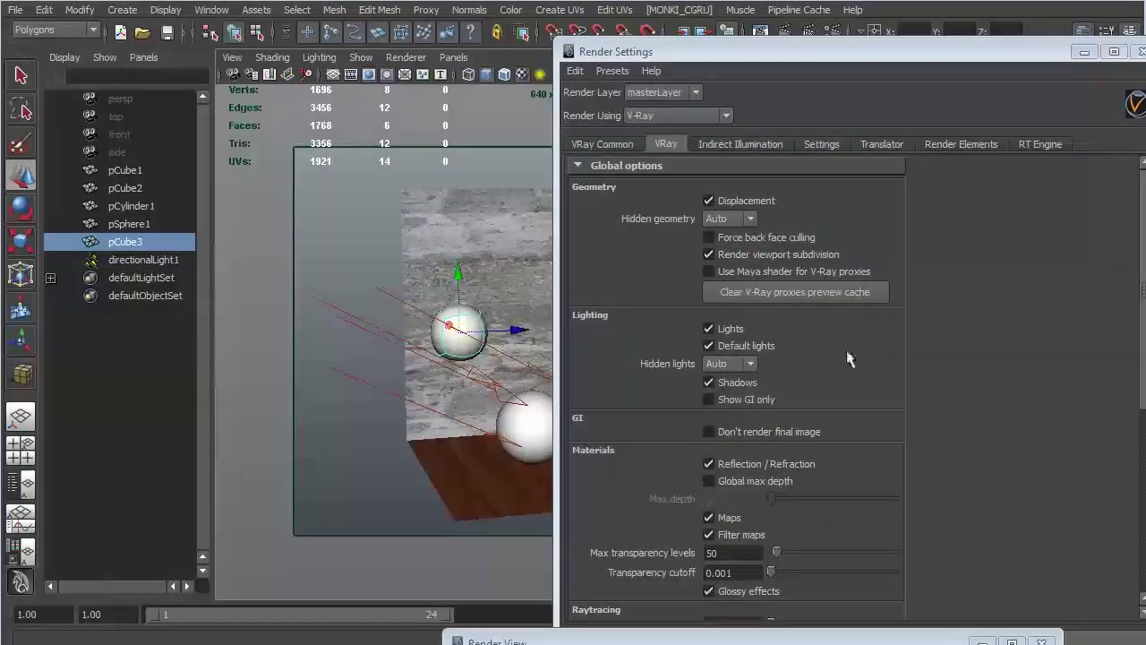
- Set the Adaptive DMC image sampler's max subdivs to 8
scroll(837, 359, "down", 1)
scroll(837, 351, "down", 5)
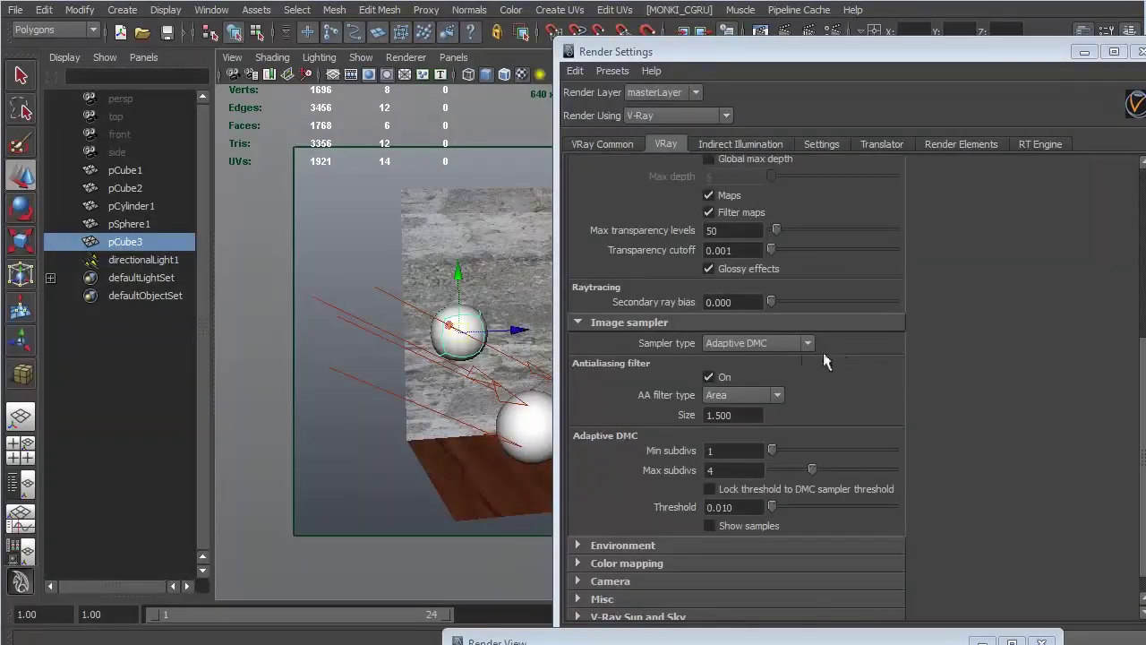
scroll(757, 368, "down", 1)
double_click(725, 445)
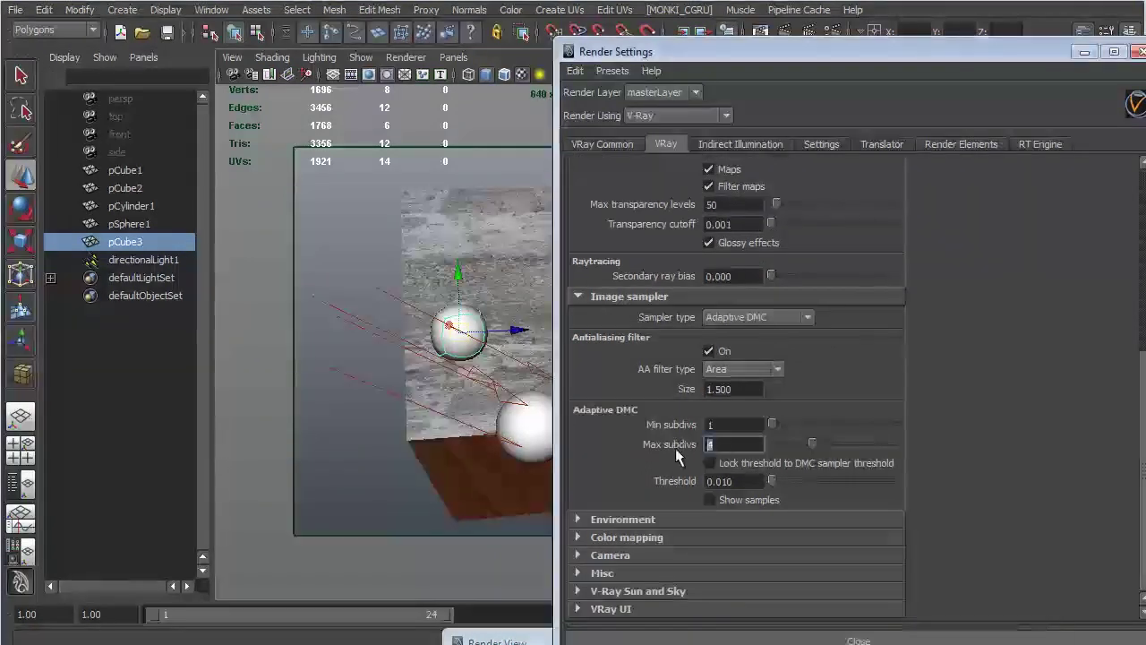
type("8")
key("Return")
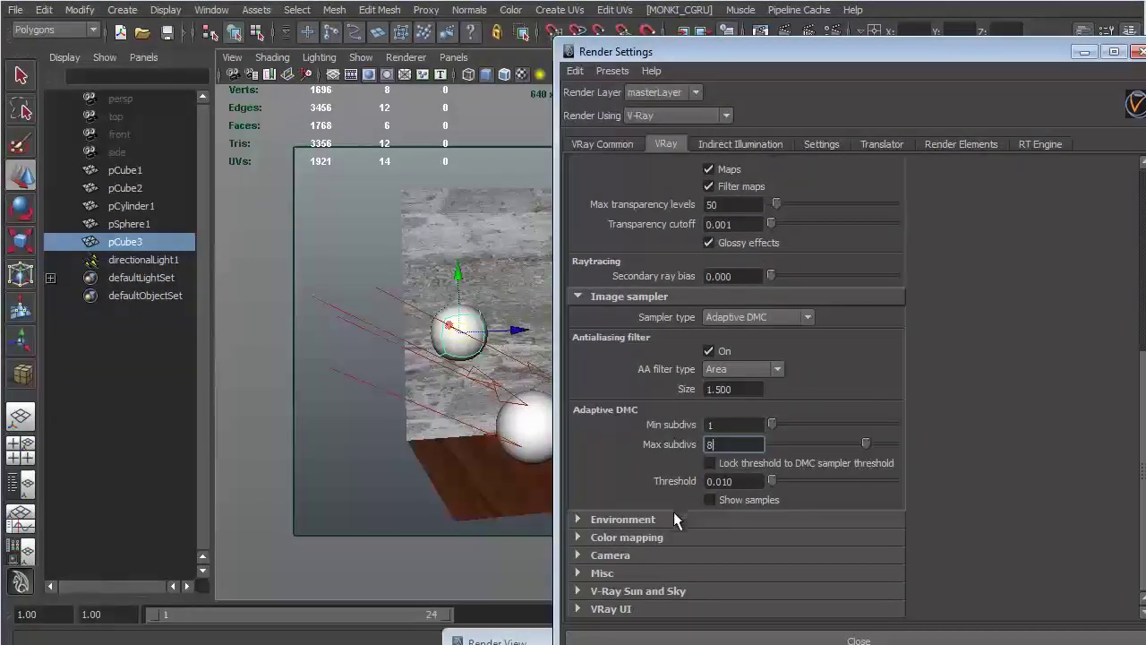
- Set the color mapping gamma to 2.2
left_click(659, 537)
scroll(671, 478, "down", 8)
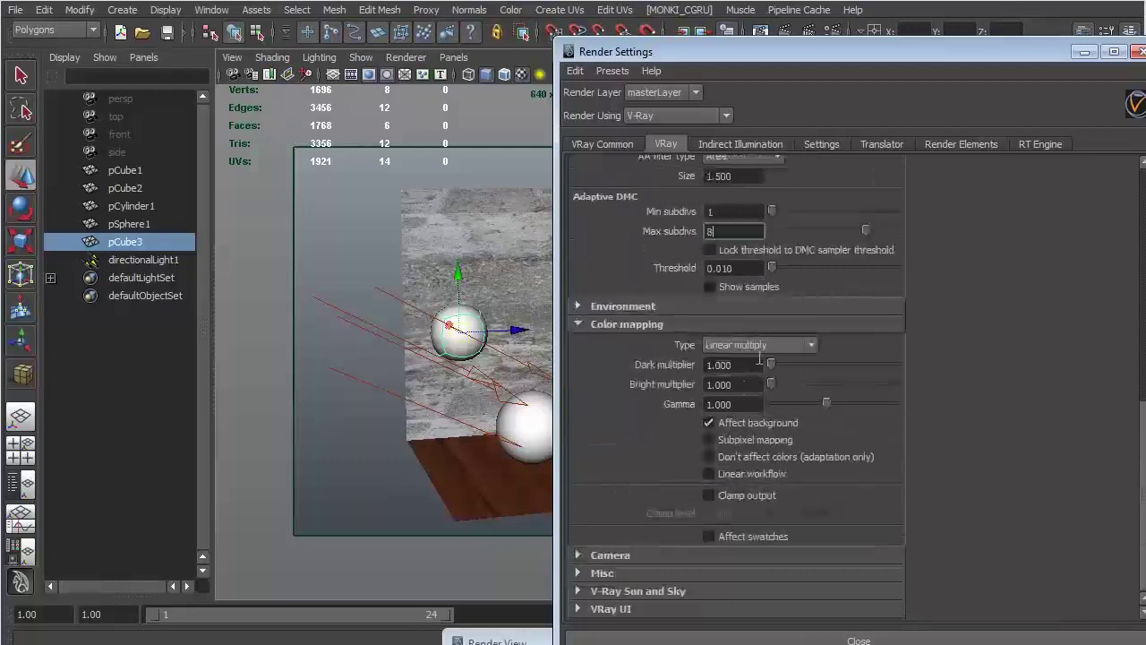
double_click(717, 404)
type("2.2")
key("Return")
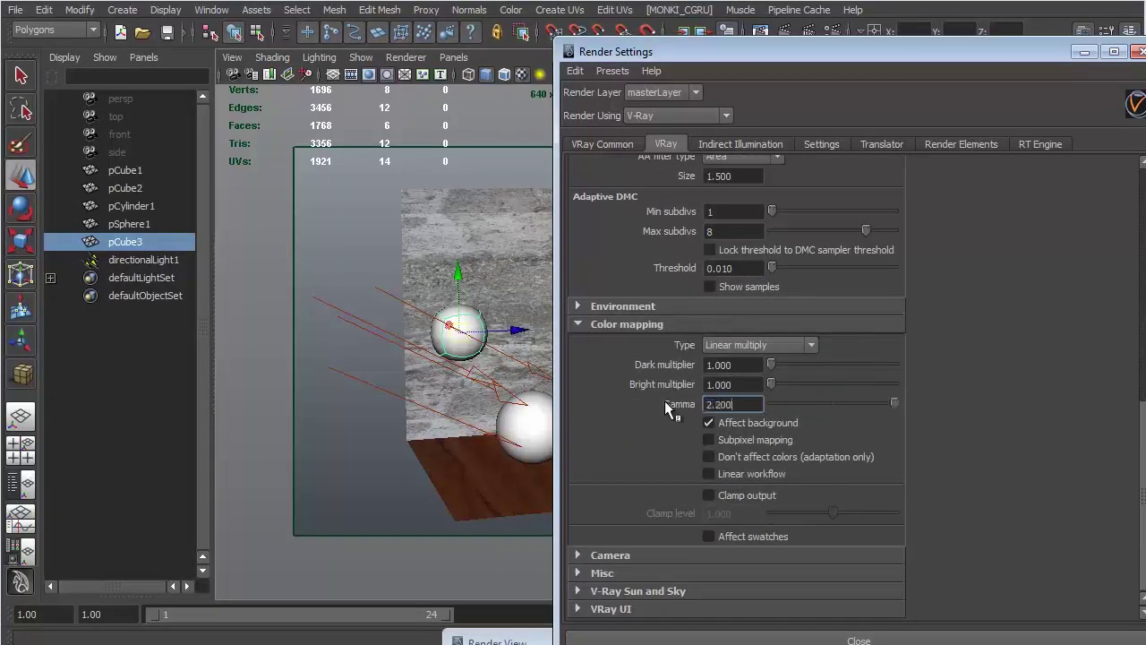
- Enable Don't affect colors, Linear workflow, Affect swatches and Clamp output in the color mapping, with a clamp level of 3
left_click(734, 457)
left_click(728, 473)
left_click(716, 495)
type("3.000")
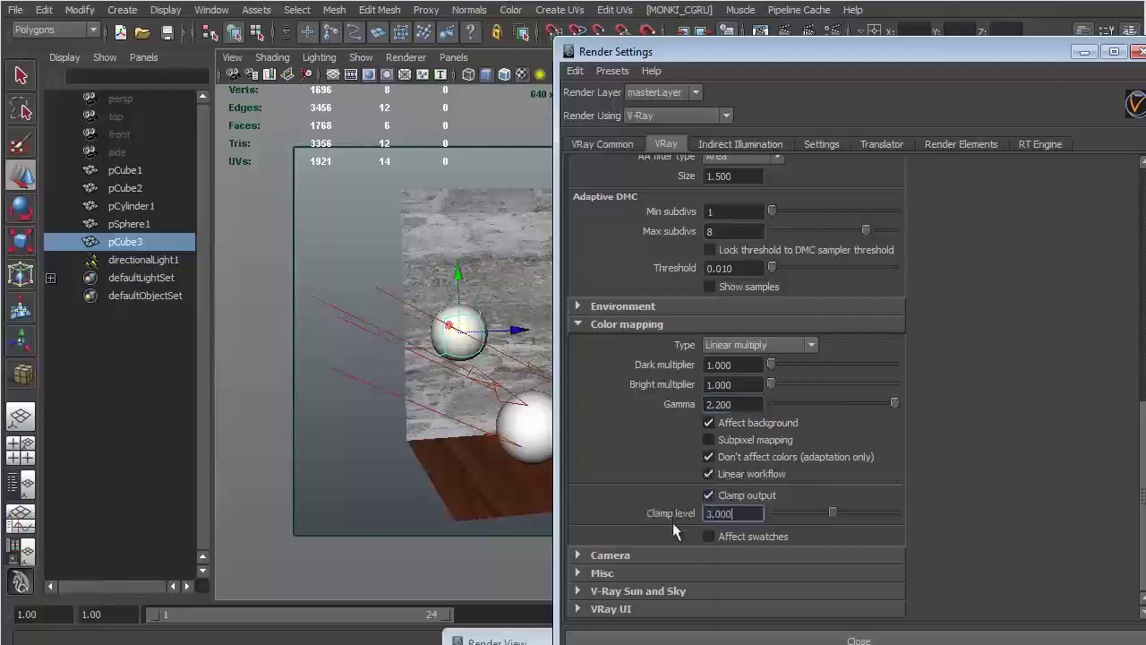
- Look through the Misc, Camera and V-Ray Sun and Sky render options
left_click(624, 571)
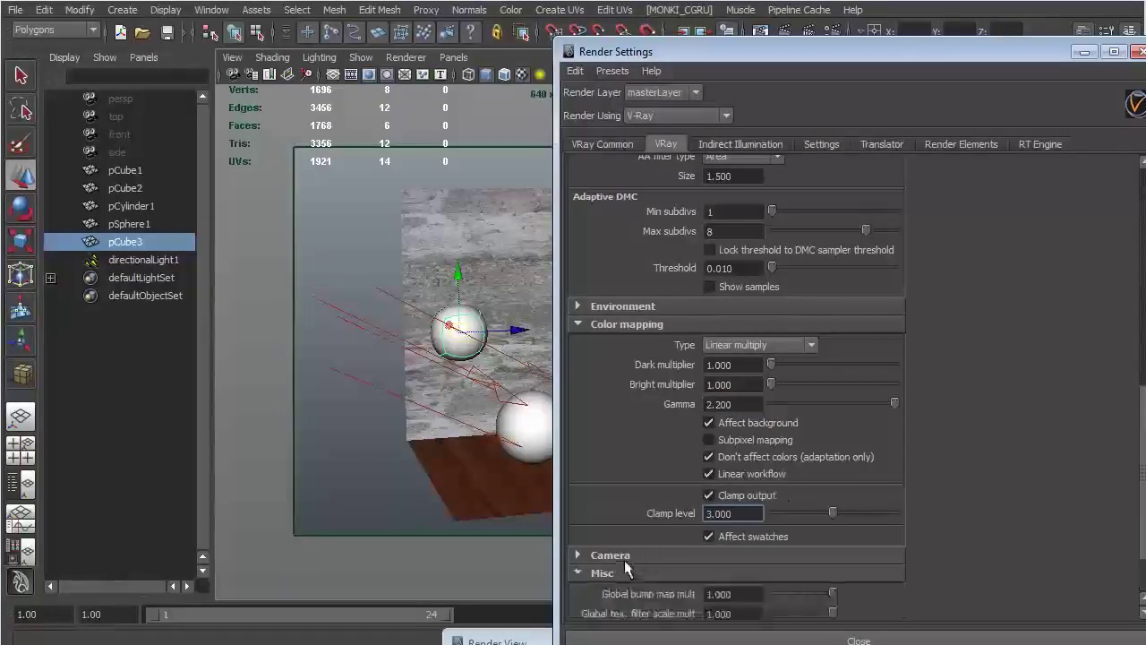
scroll(761, 430, "down", 2)
left_click_drag(740, 51, 728, 8)
left_click(615, 439)
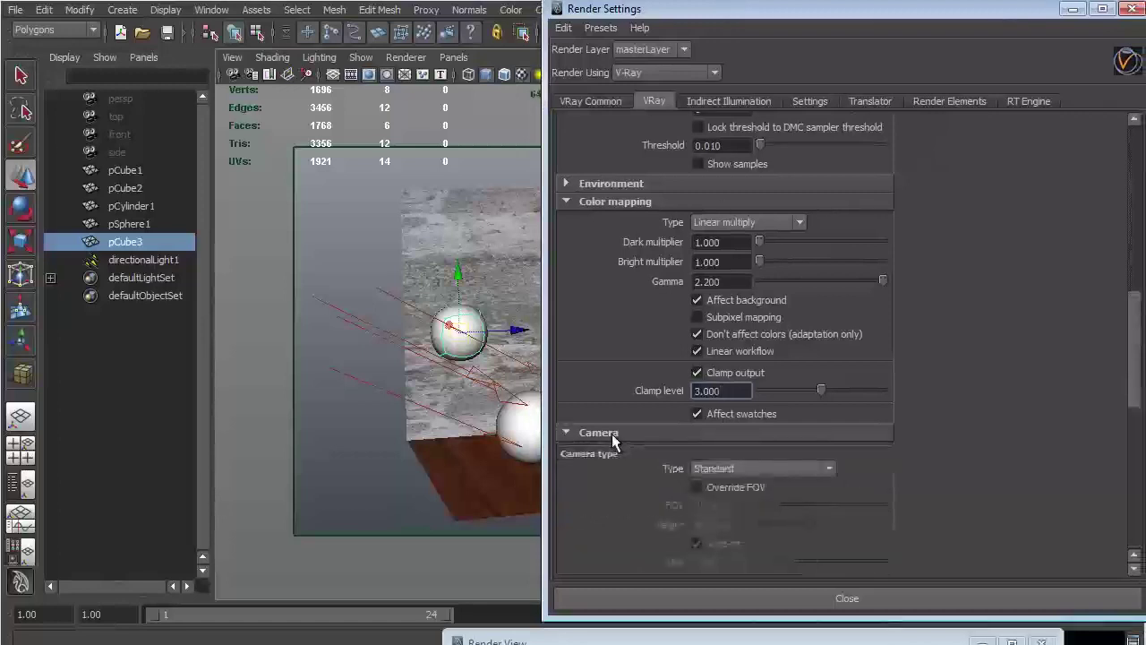
left_click(611, 433)
left_click(611, 454)
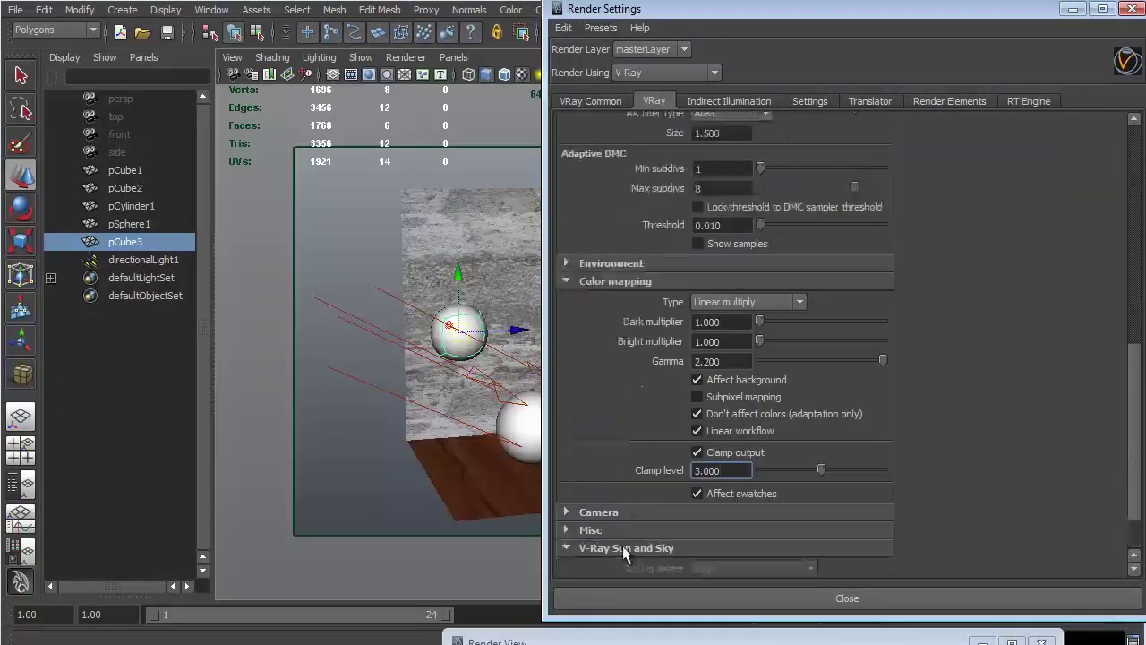
- Turn on GI and set the secondary bounces engine to Light cache
left_click(710, 102)
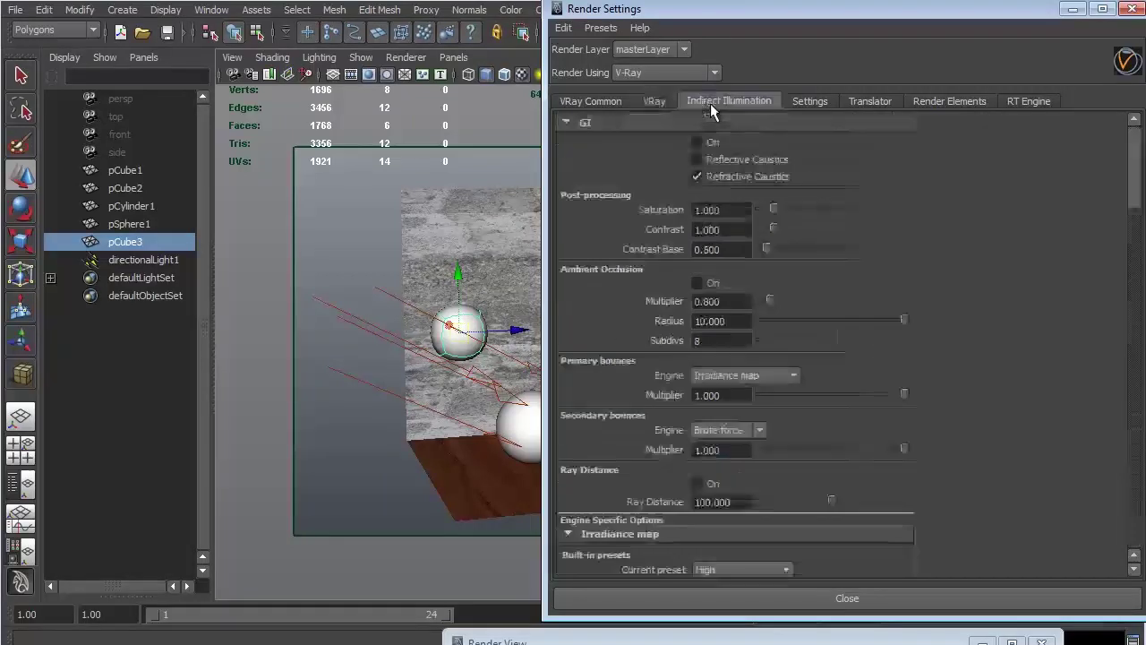
left_click(698, 141)
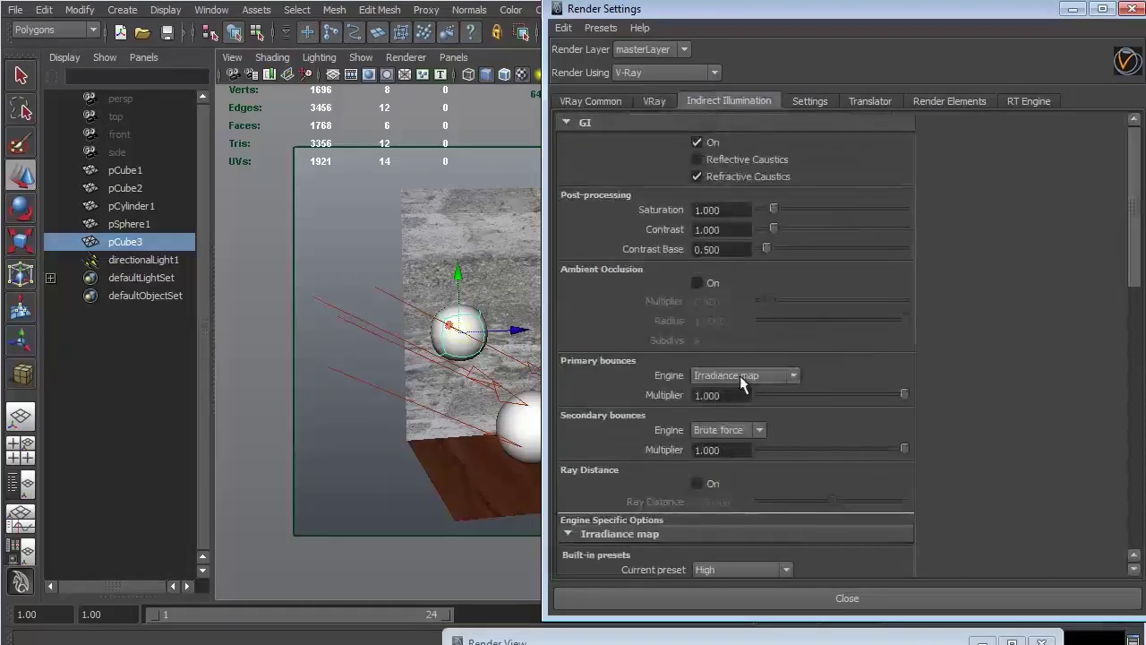
left_click(735, 430)
left_click(728, 483)
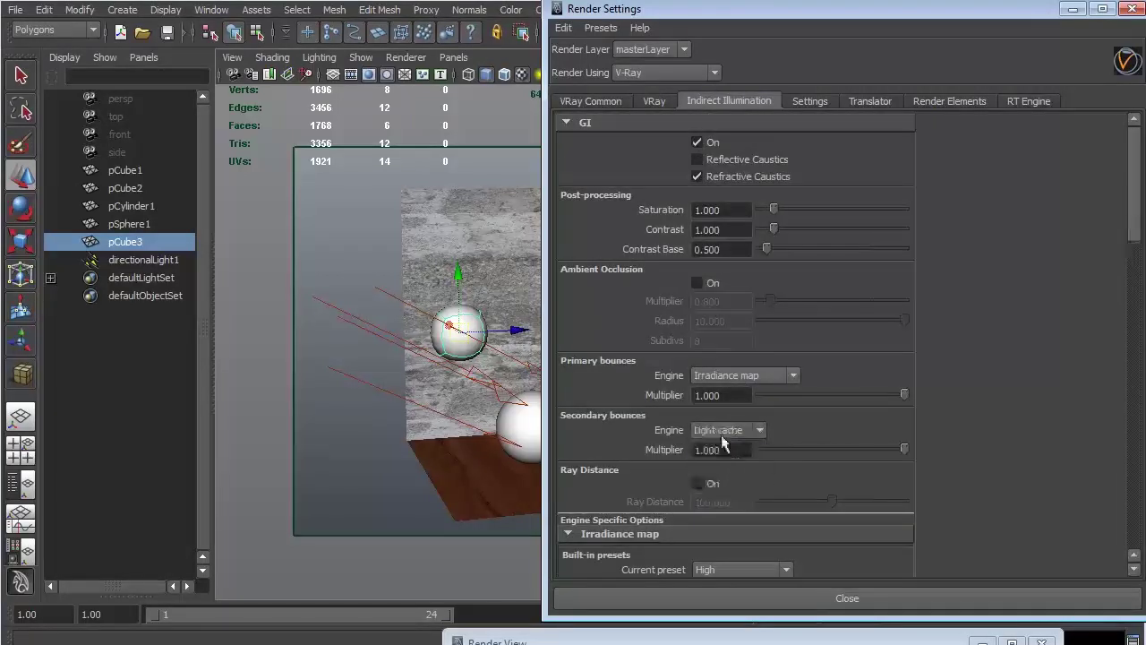
- Set the irradiance map's built-in preset to Medium animation
scroll(816, 423, "down", 5)
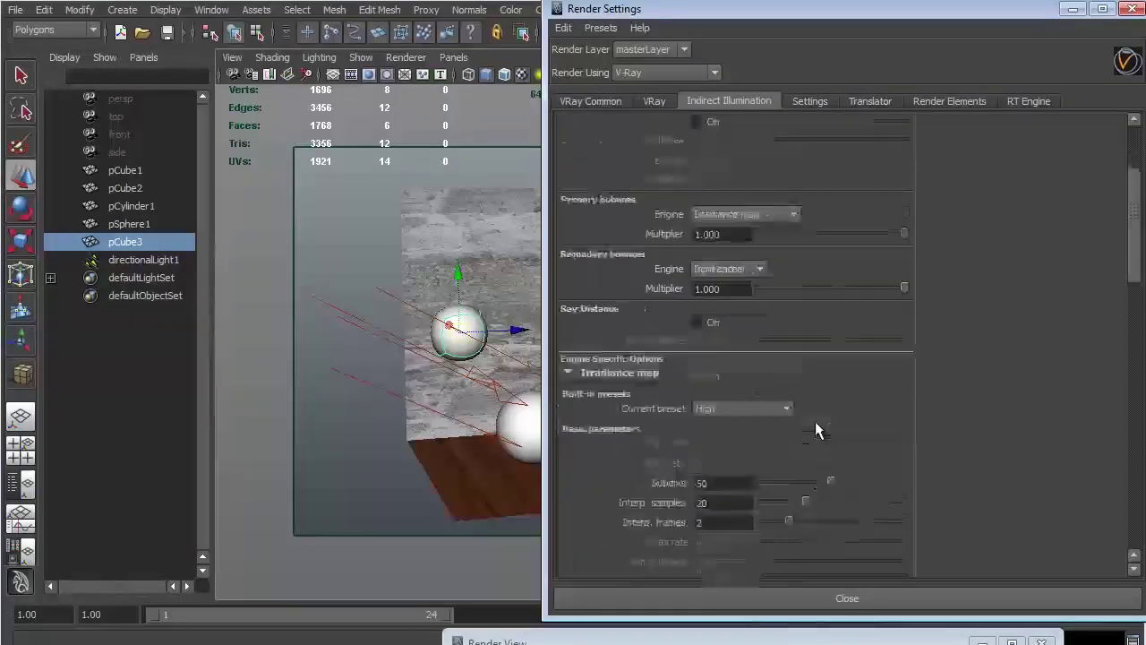
left_click(734, 250)
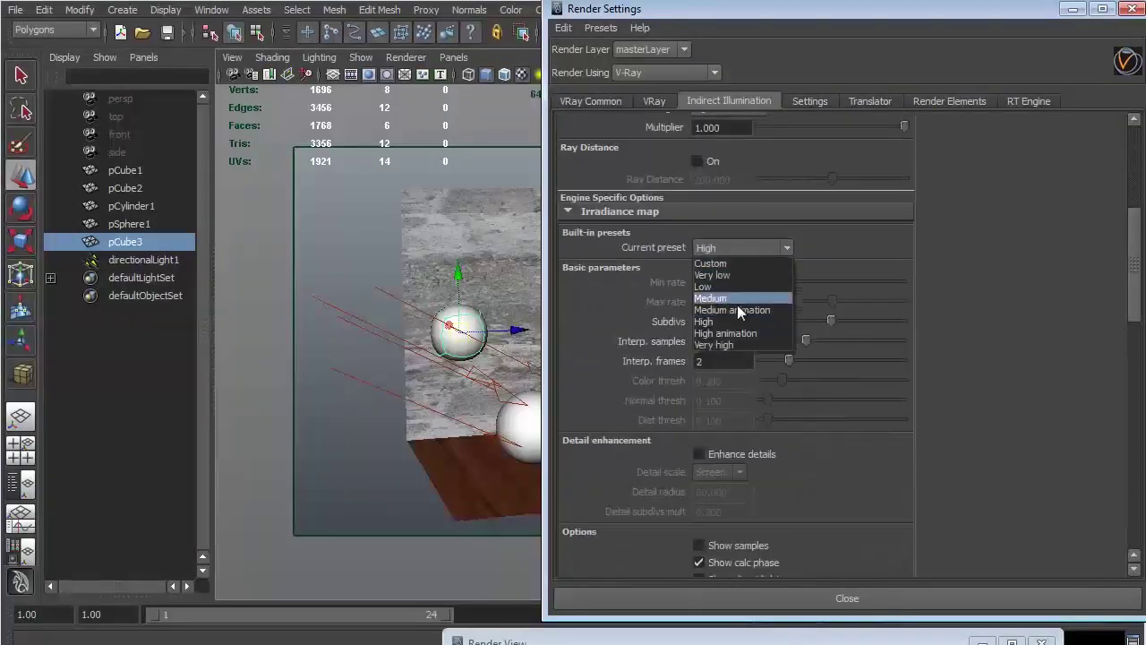
left_click(736, 311)
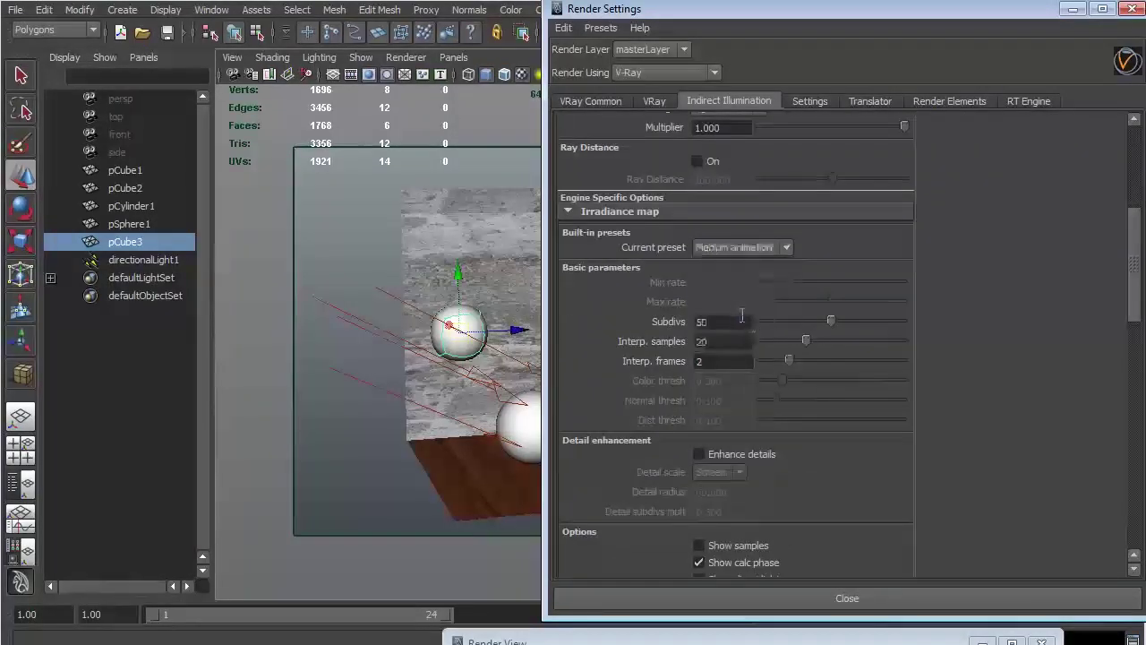
scroll(877, 403, "down", 9)
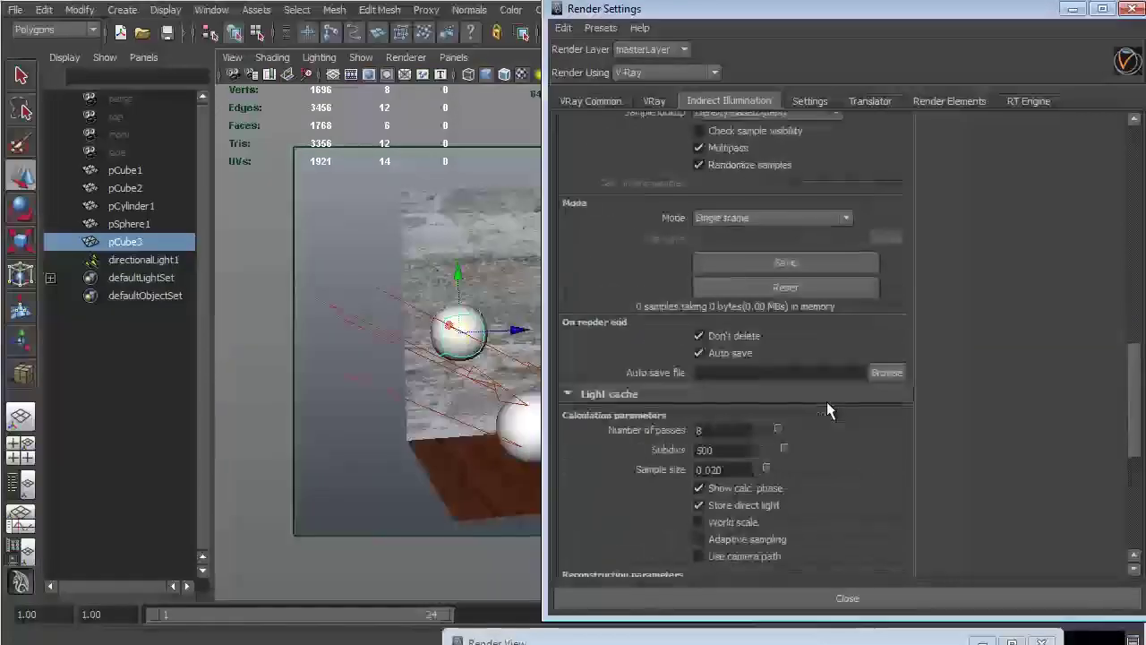
- Make the DMC sampler time dependent and set the default displacement and subdivision's max subdivs to 3
left_click(815, 101)
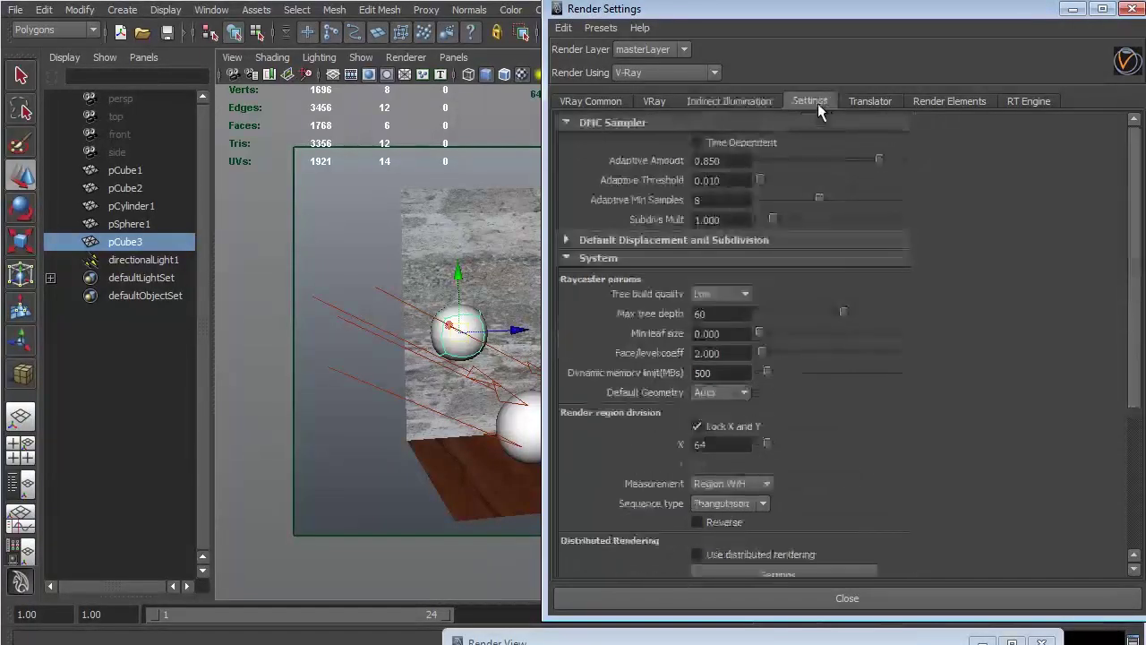
left_click(733, 143)
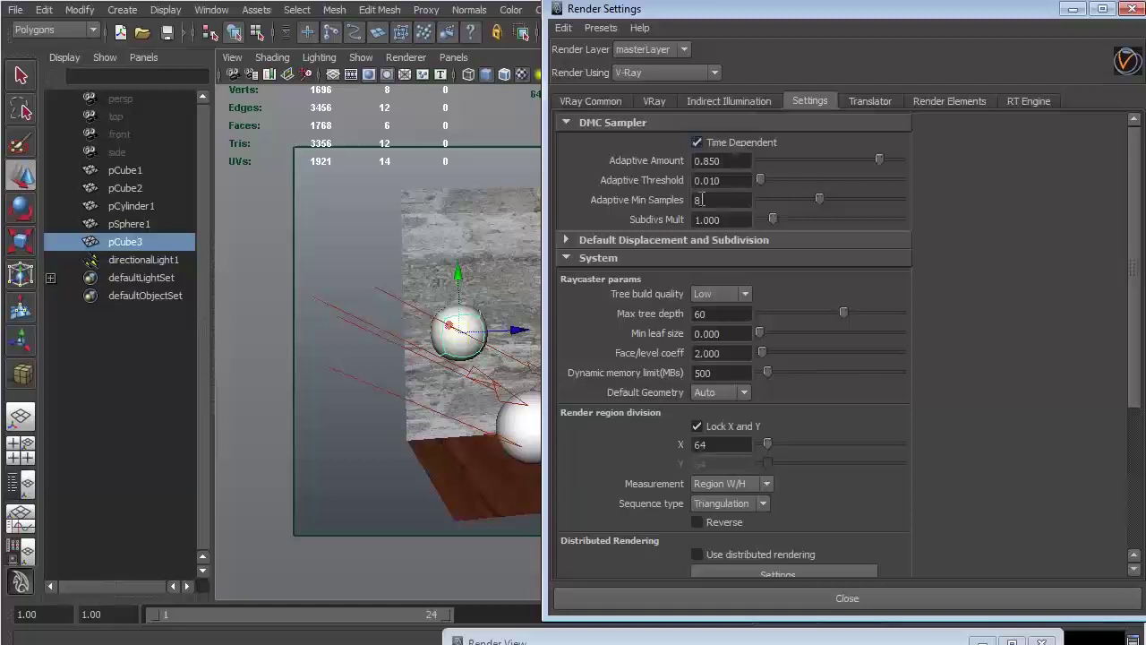
left_click(645, 239)
left_click(716, 297)
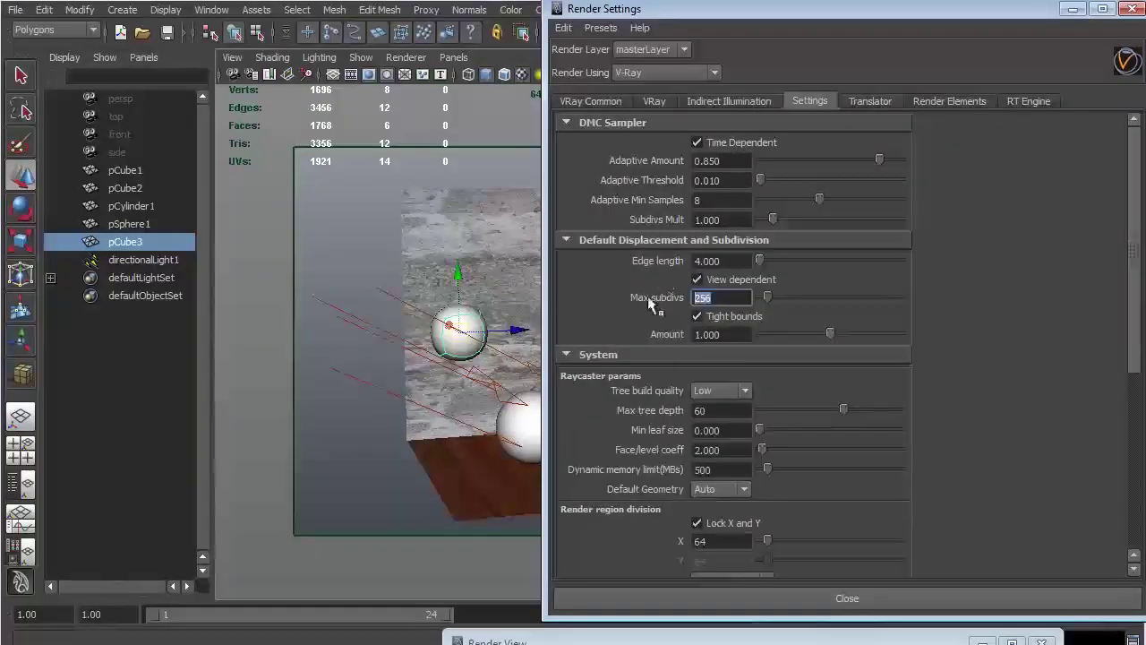
type("5")
scroll(831, 314, "down", 3)
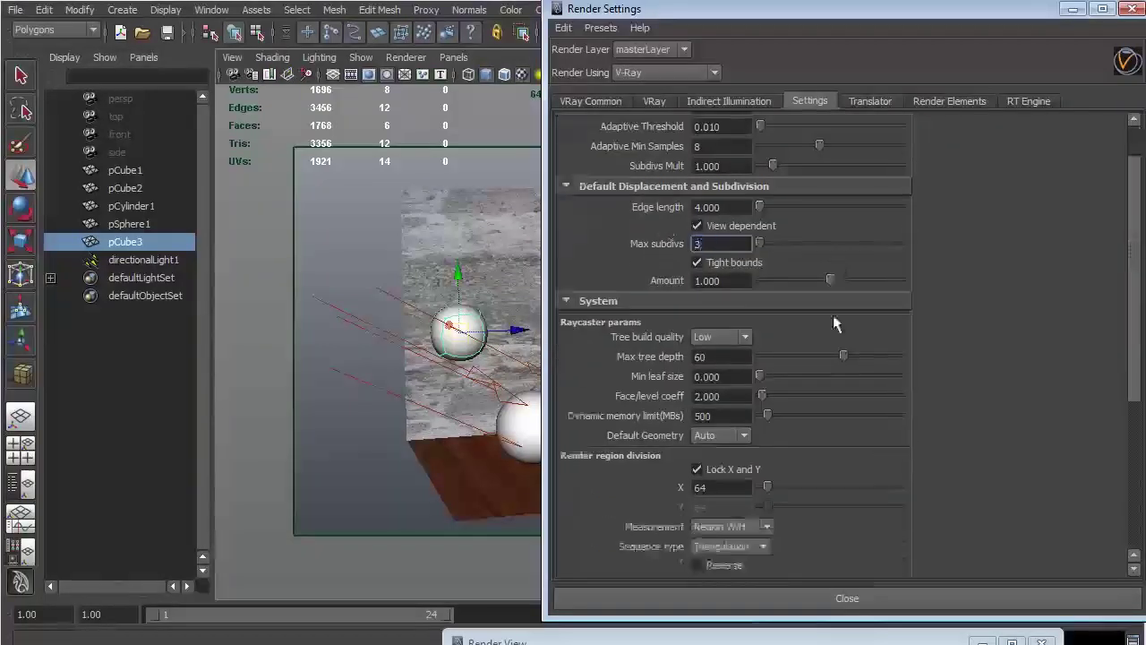
- Set the render region division's X size to 32, check the RT Engine options and close the render settings
scroll(832, 323, "down", 3)
left_click_drag(728, 219, 684, 224)
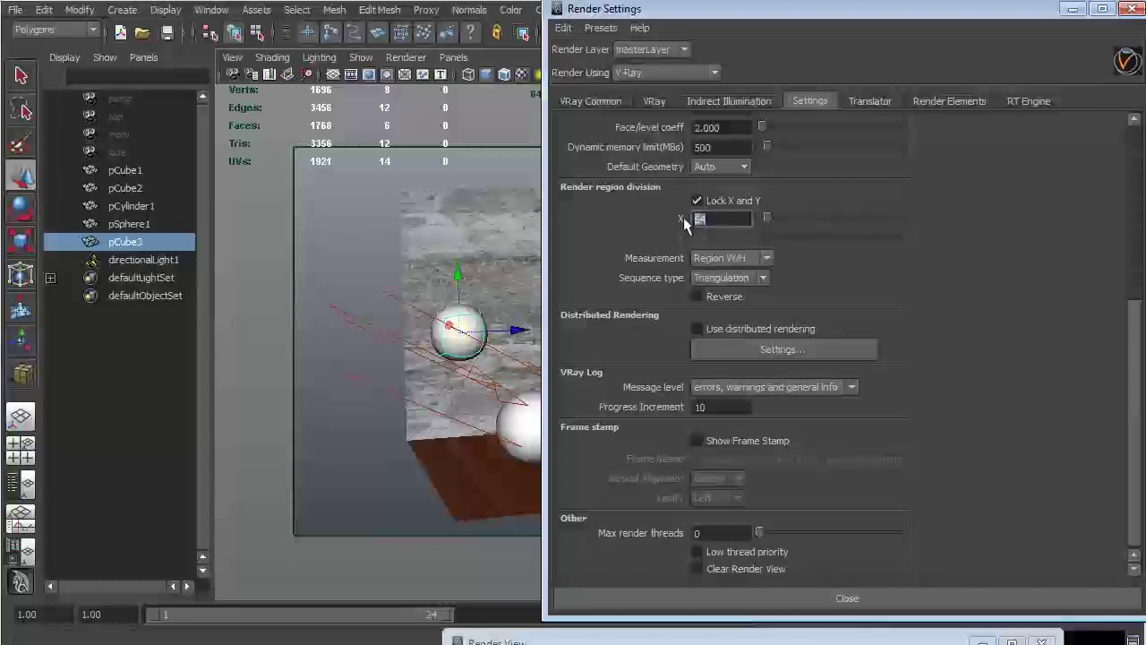
type("32")
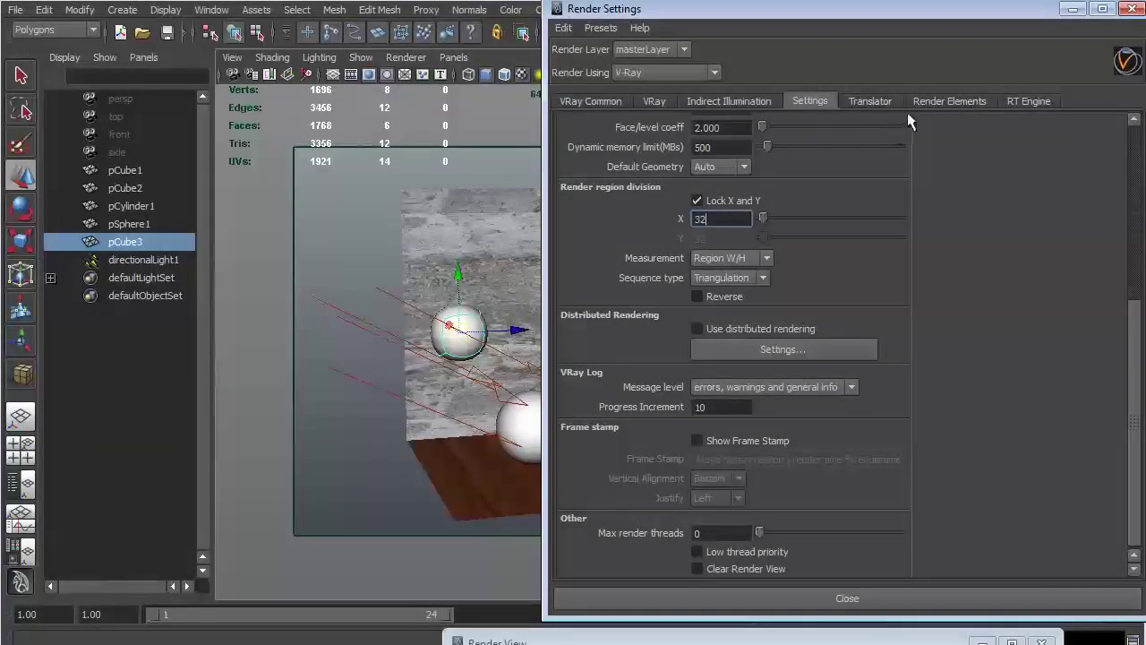
left_click(945, 100)
left_click(1021, 100)
left_click(692, 163)
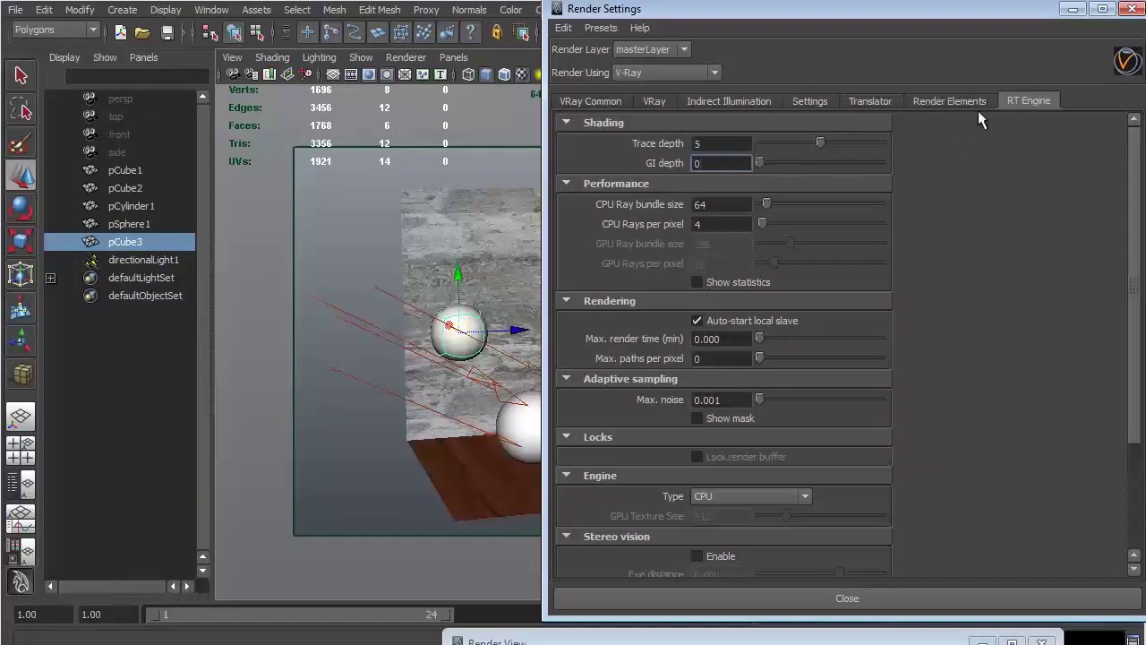
left_click(1131, 9)
- Set the directional light's raytrace shadow light angle to 5
left_click(349, 316)
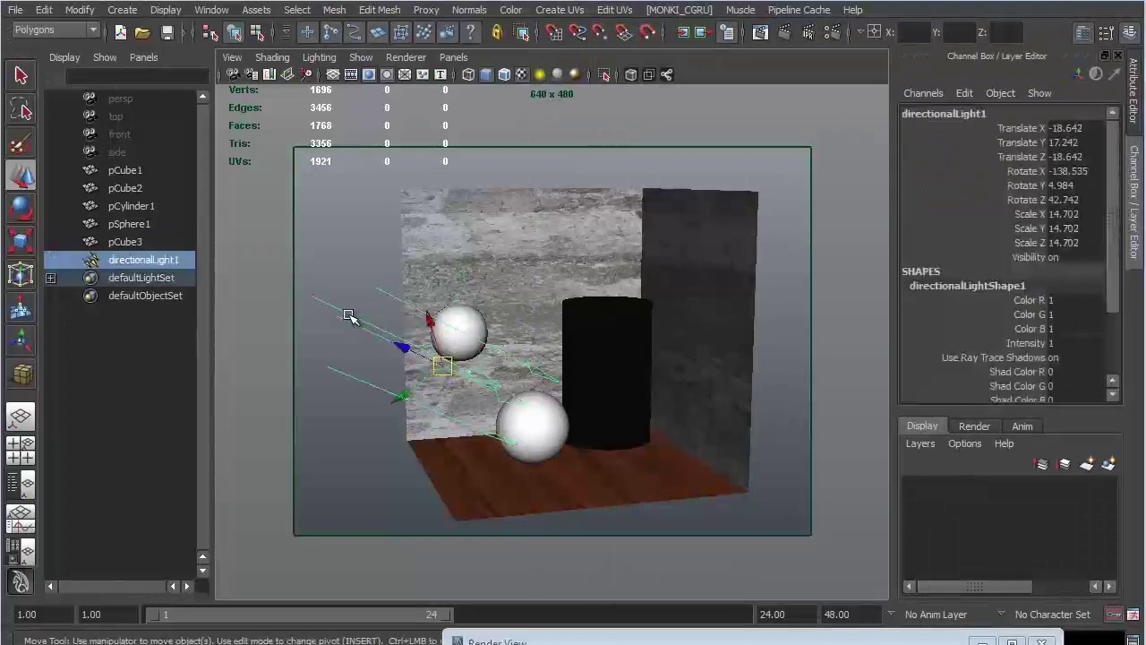
scroll(1076, 335, "down", 3)
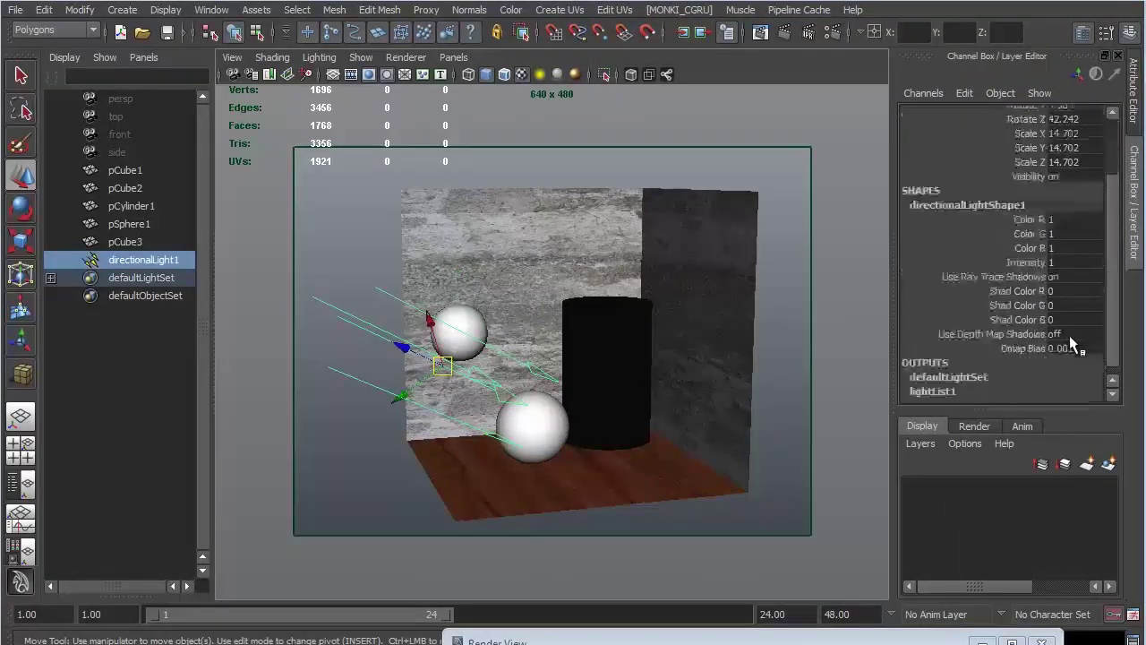
key("ctrl+a")
scroll(1026, 346, "down", 3)
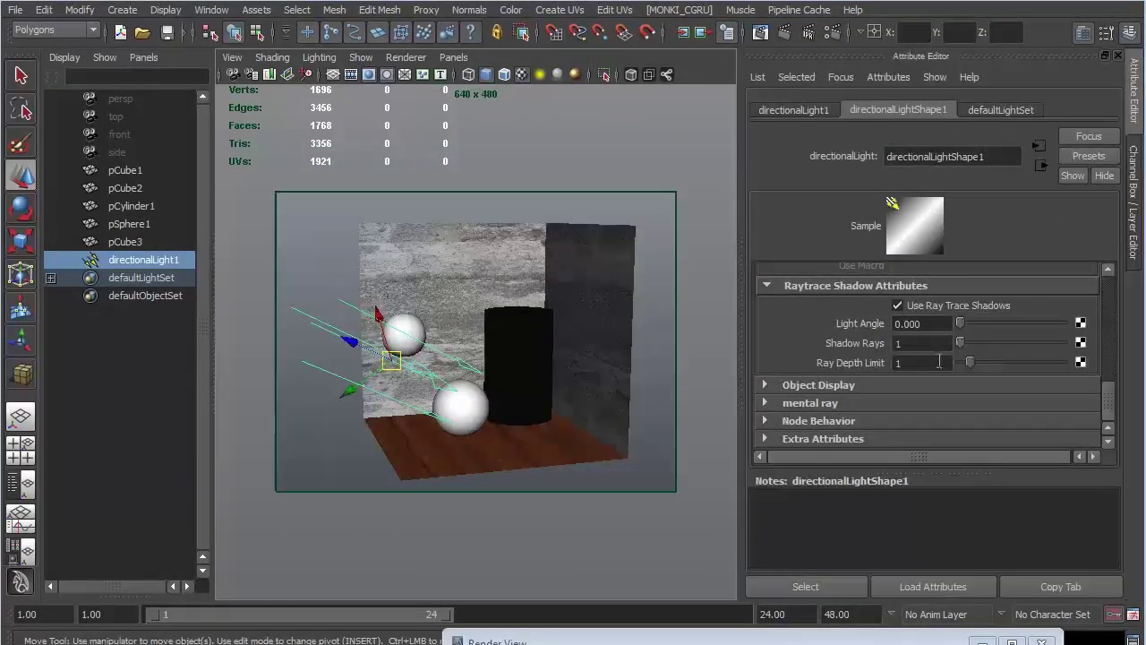
left_click(908, 342)
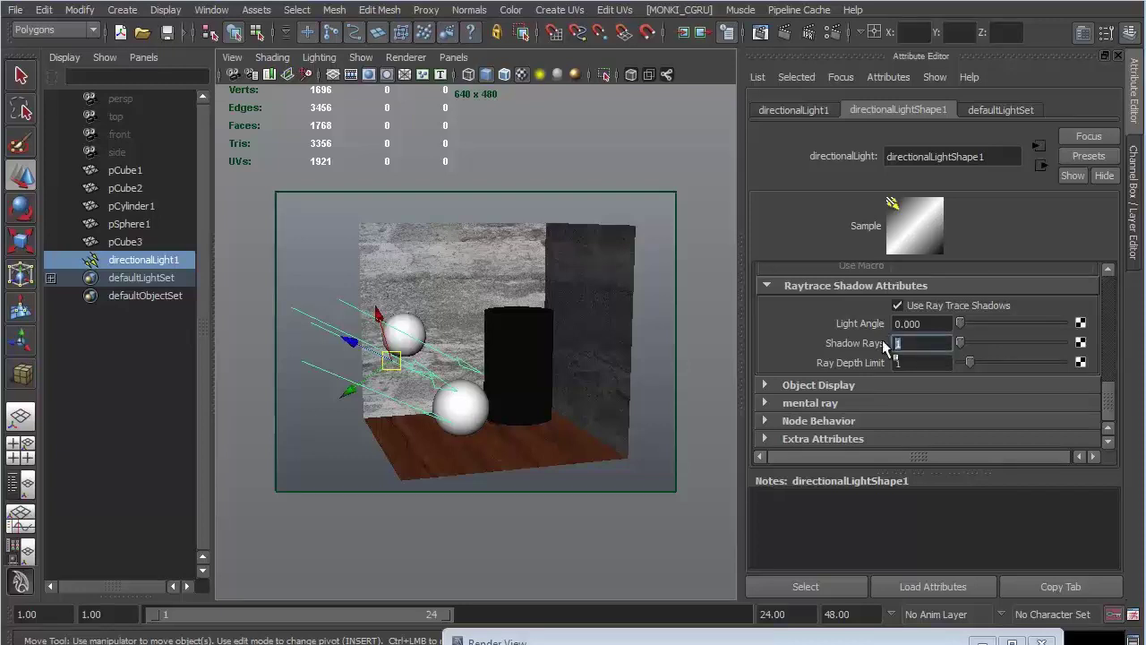
left_click(930, 324)
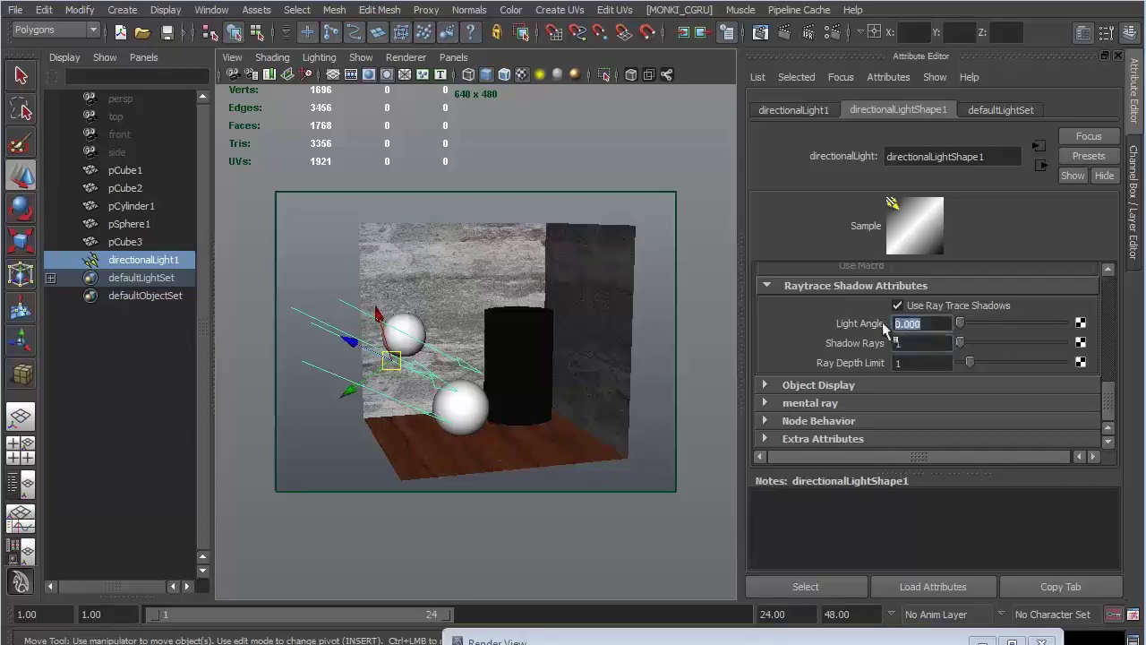
type("5")
key("Return")
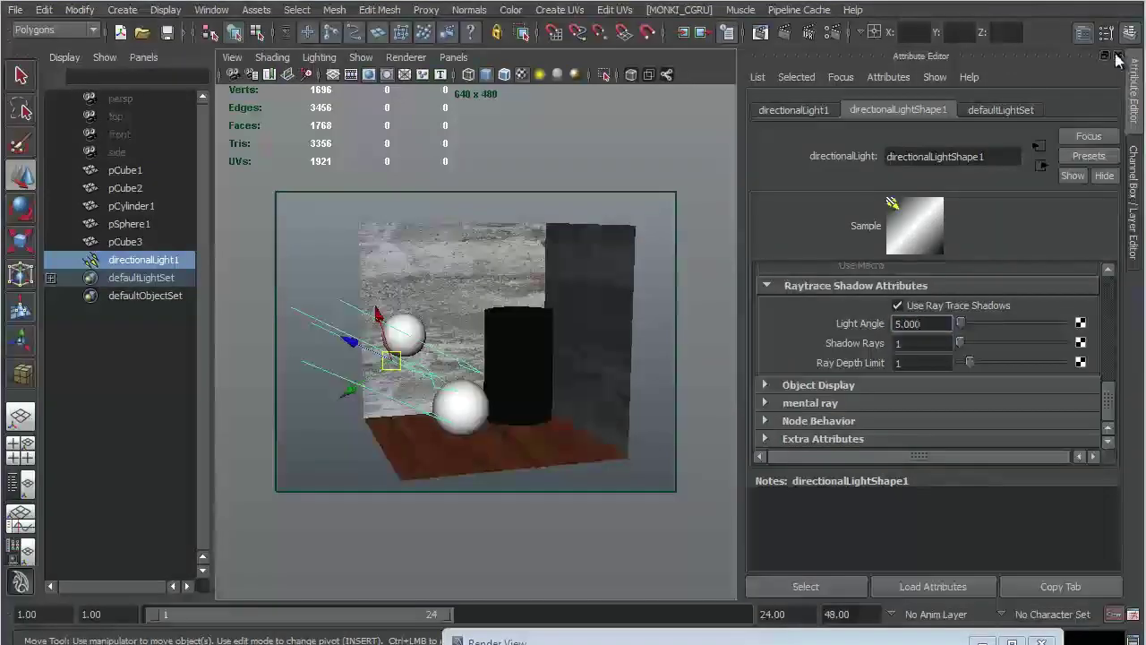
key("ctrl+a")
- Start an interactive V-Ray RT render and turn on sRGB display in the frame buffer
left_click(810, 34)
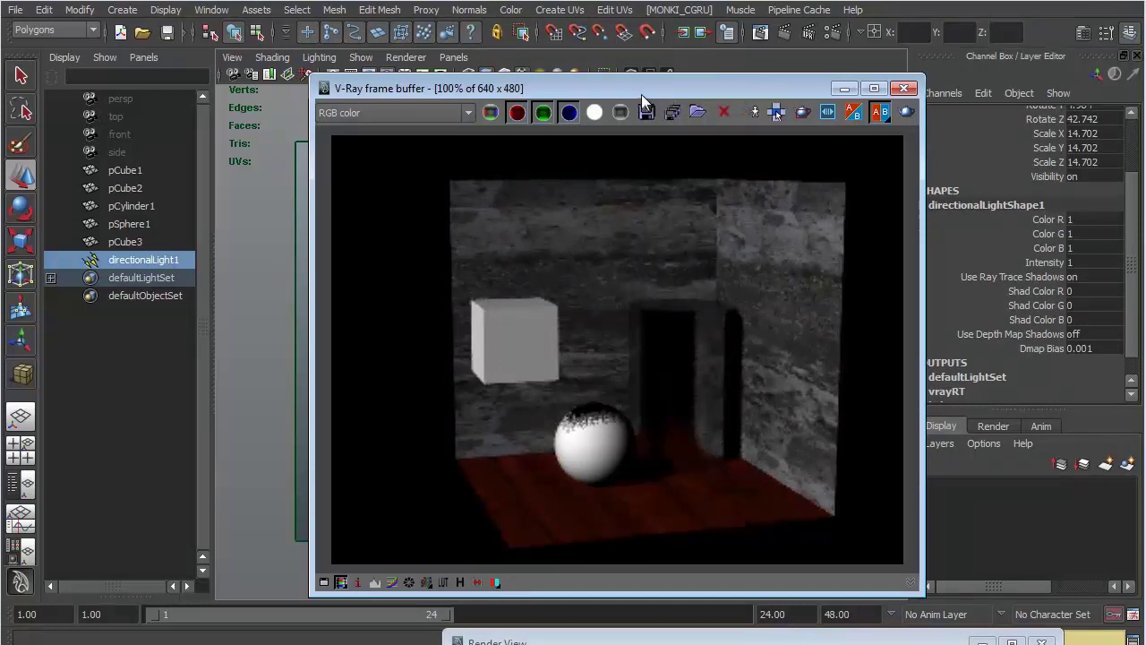
left_click_drag(642, 94, 868, 68)
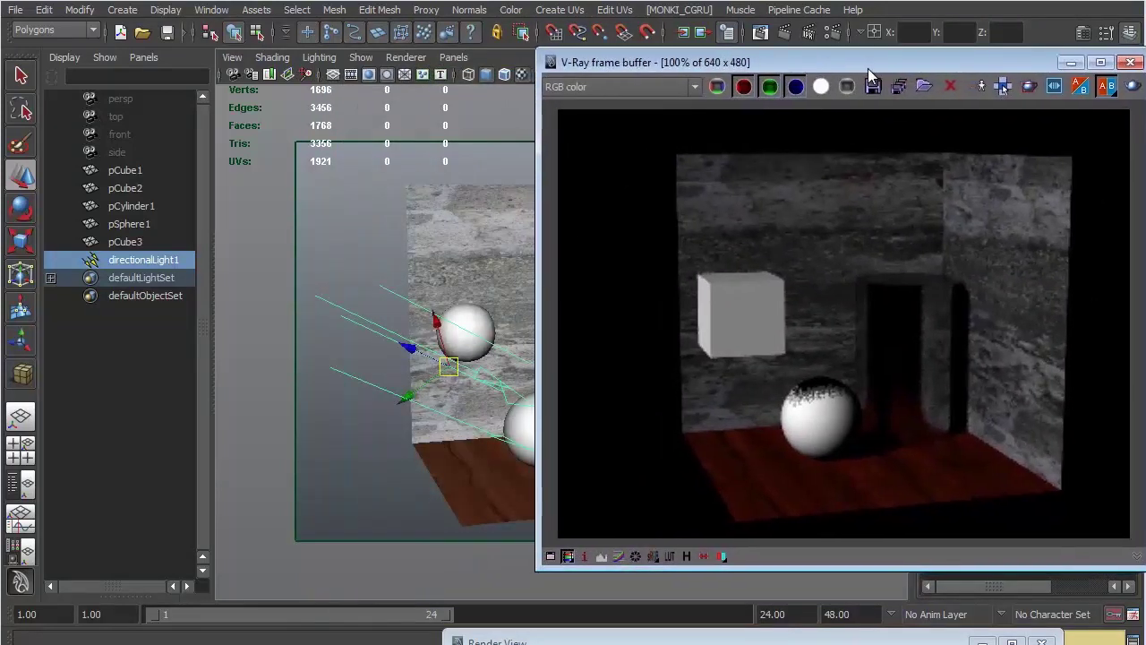
left_click(653, 557)
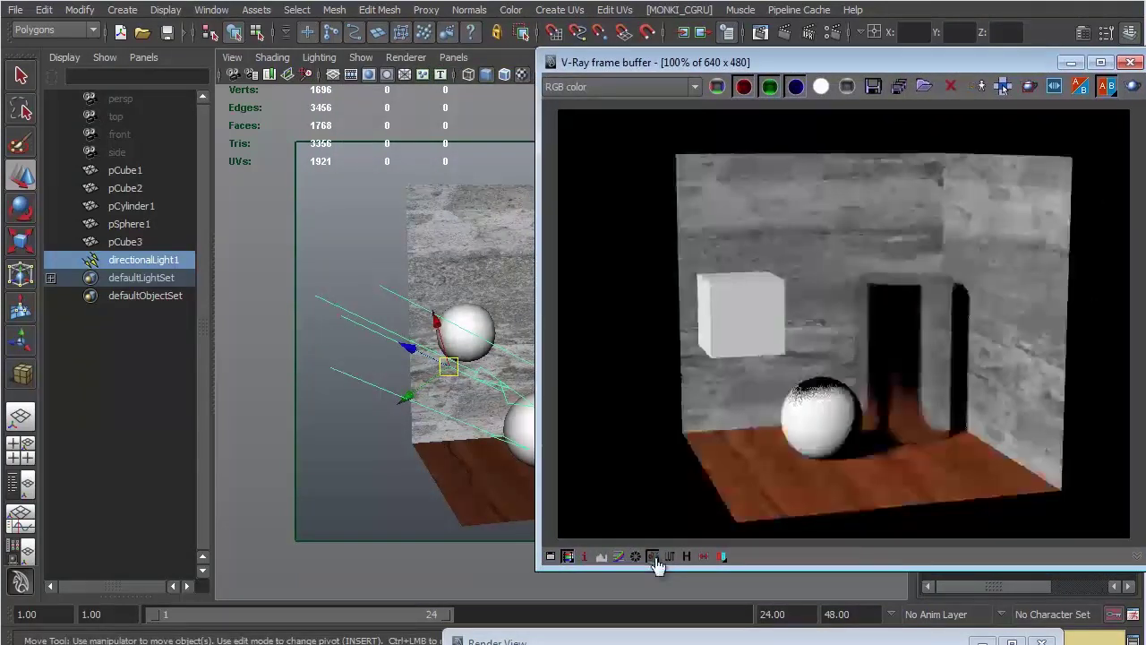
left_click_drag(749, 65, 734, 31)
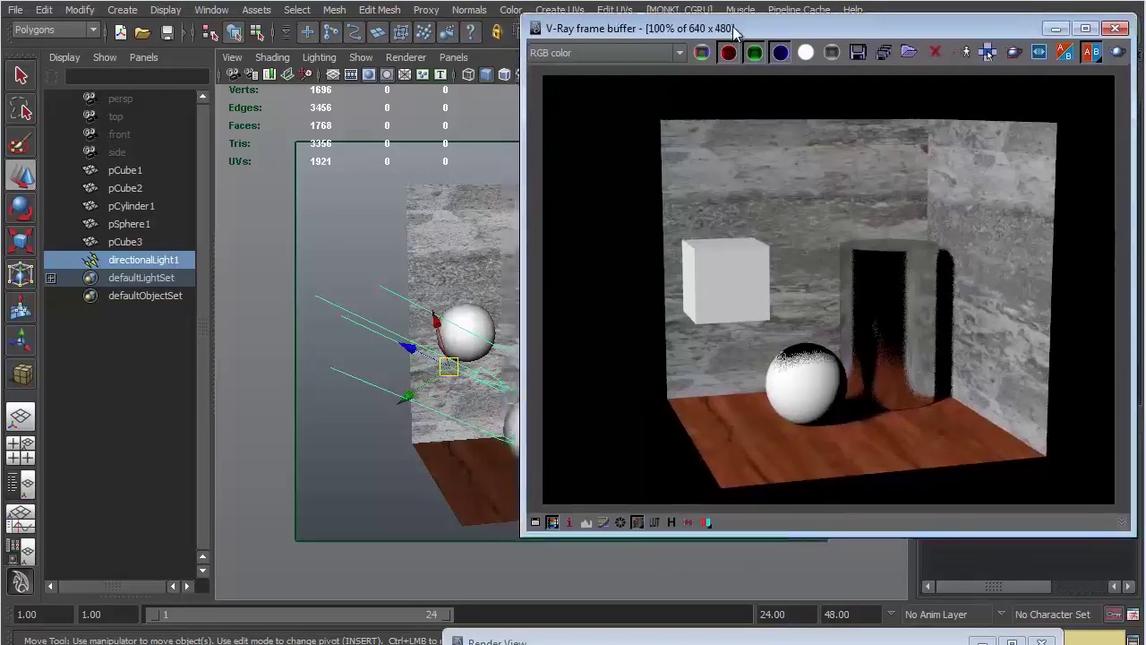
- Rotate the directional light to about -126, 9.8 and 57.6 degrees in X, Y and Z, and close the frame buffer
left_click(350, 340)
left_click(353, 319)
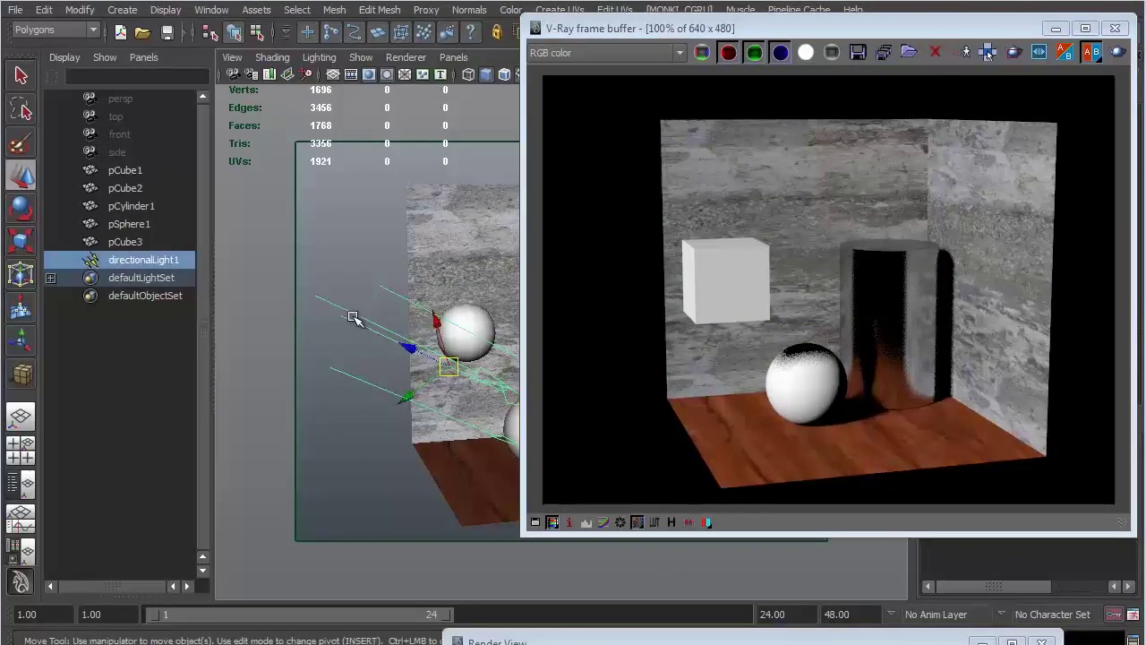
key("e")
left_click_drag(466, 374, 448, 375)
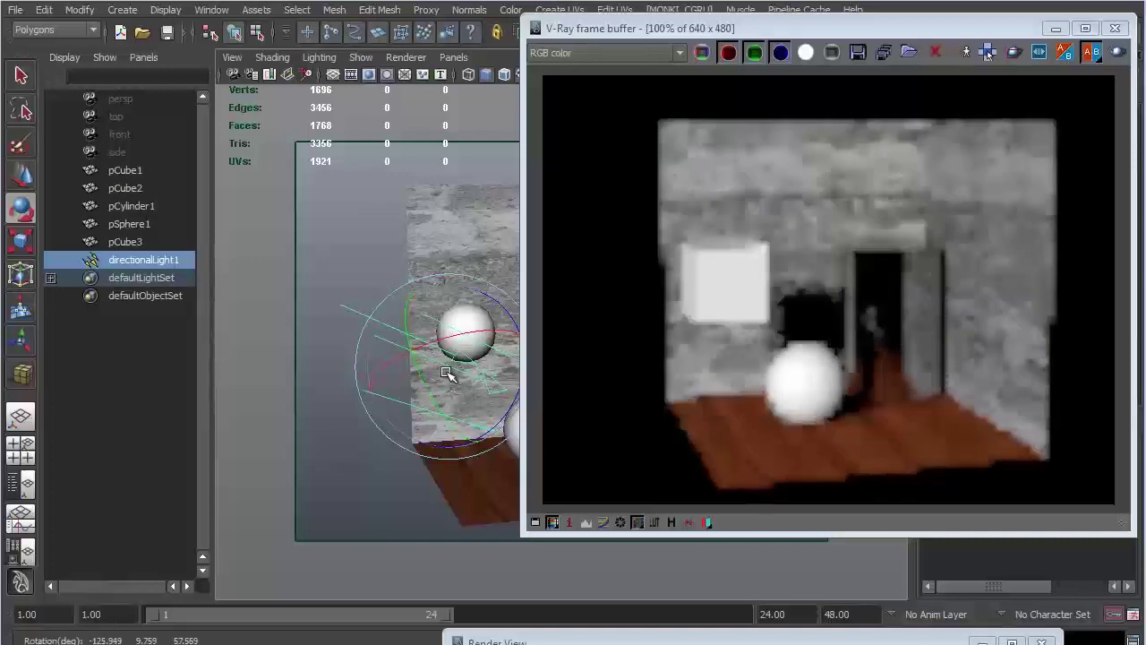
left_click(1115, 30)
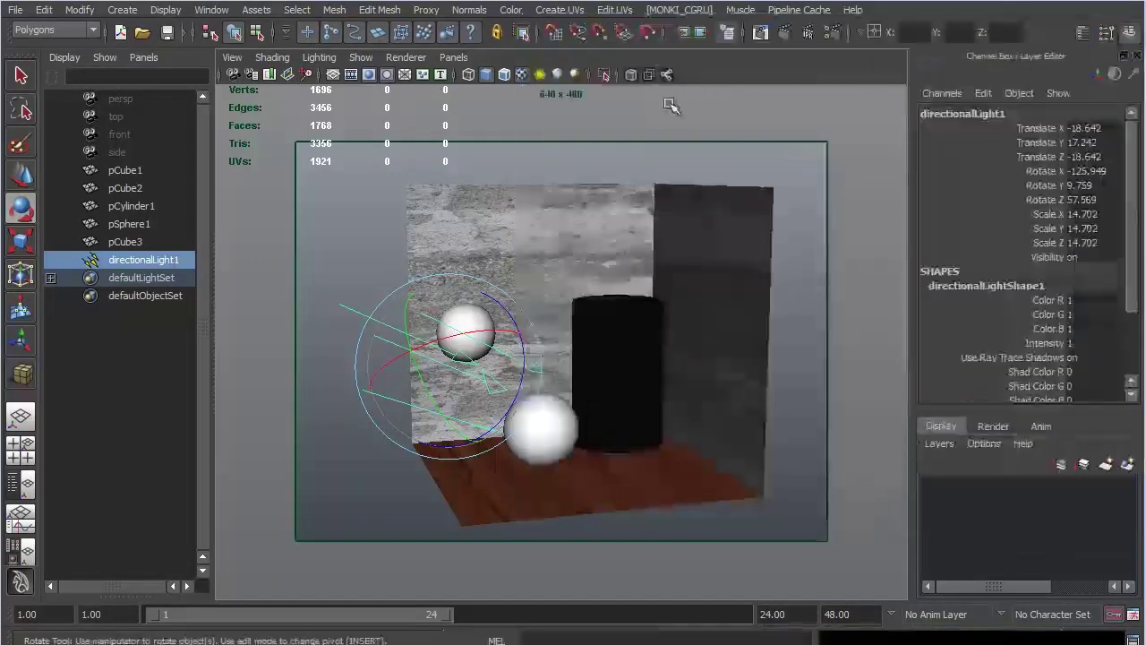
- Save the current V-Ray render settings as a preset named VRayRenderCustom
left_click(786, 33)
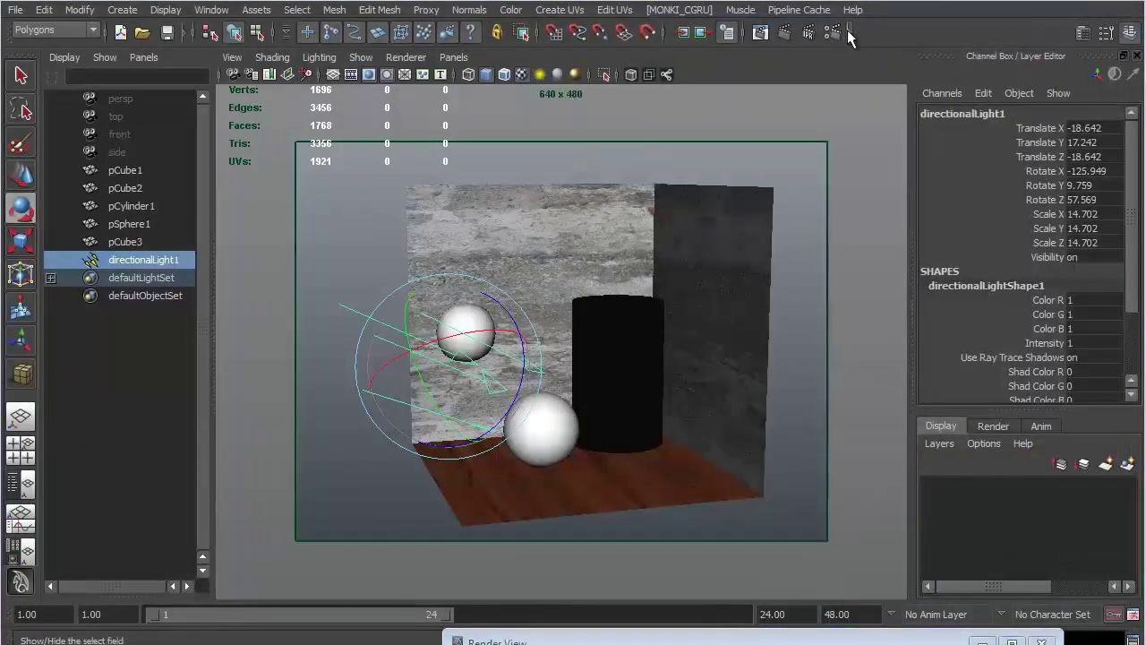
left_click(827, 36)
left_click(609, 29)
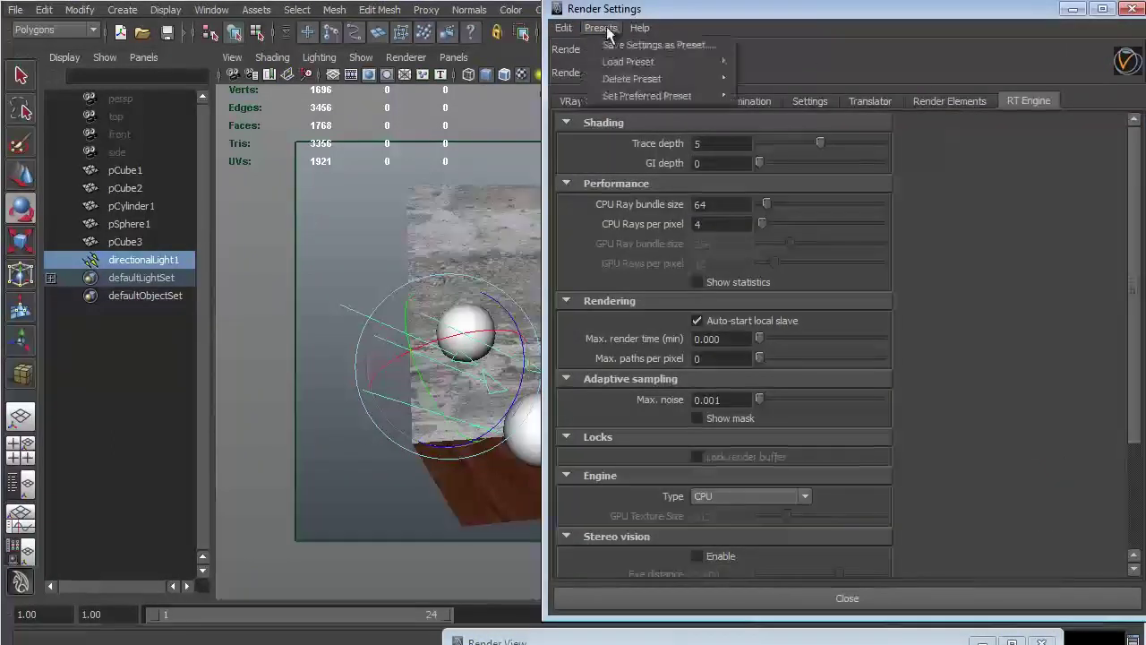
mouse_move(625, 96)
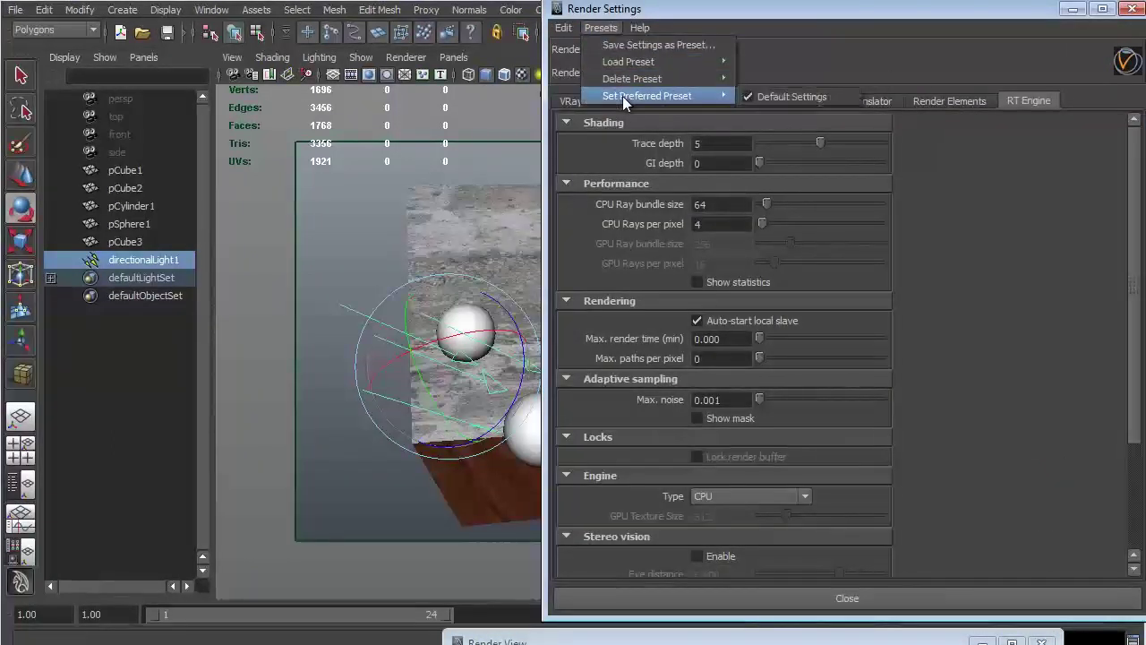
left_click(631, 45)
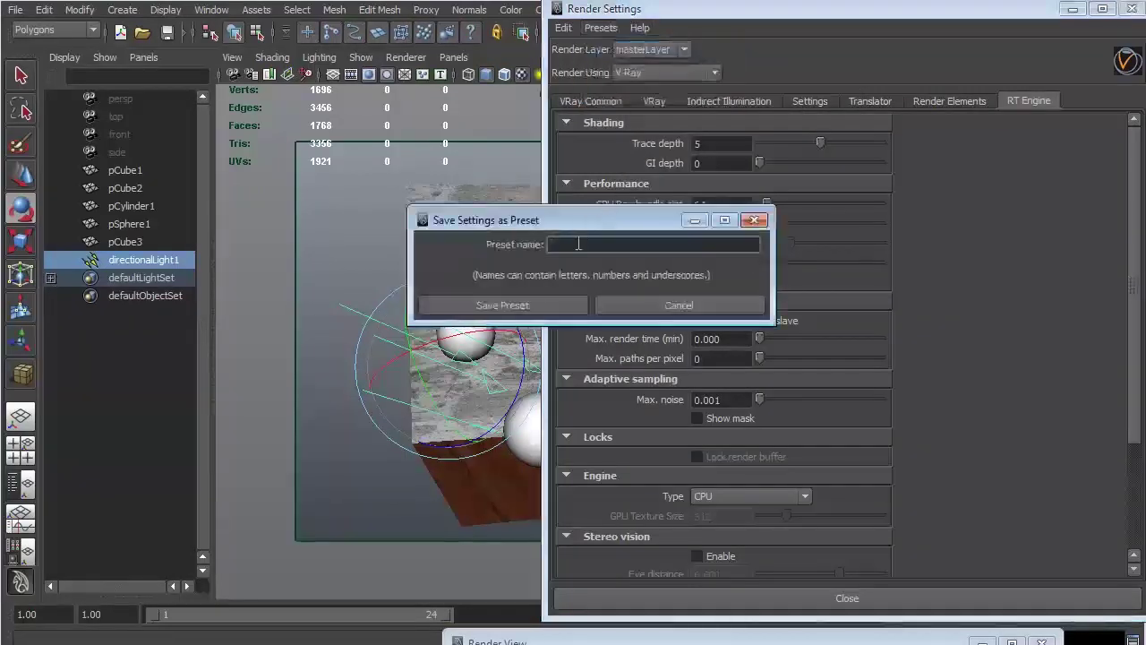
type("v")
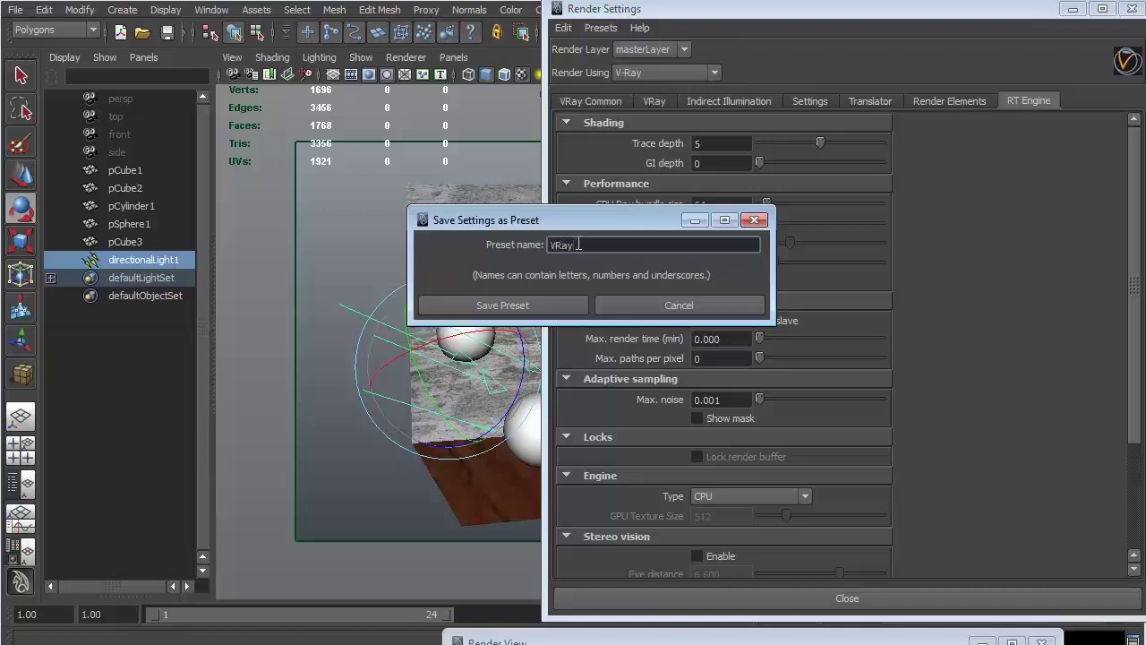
type("e")
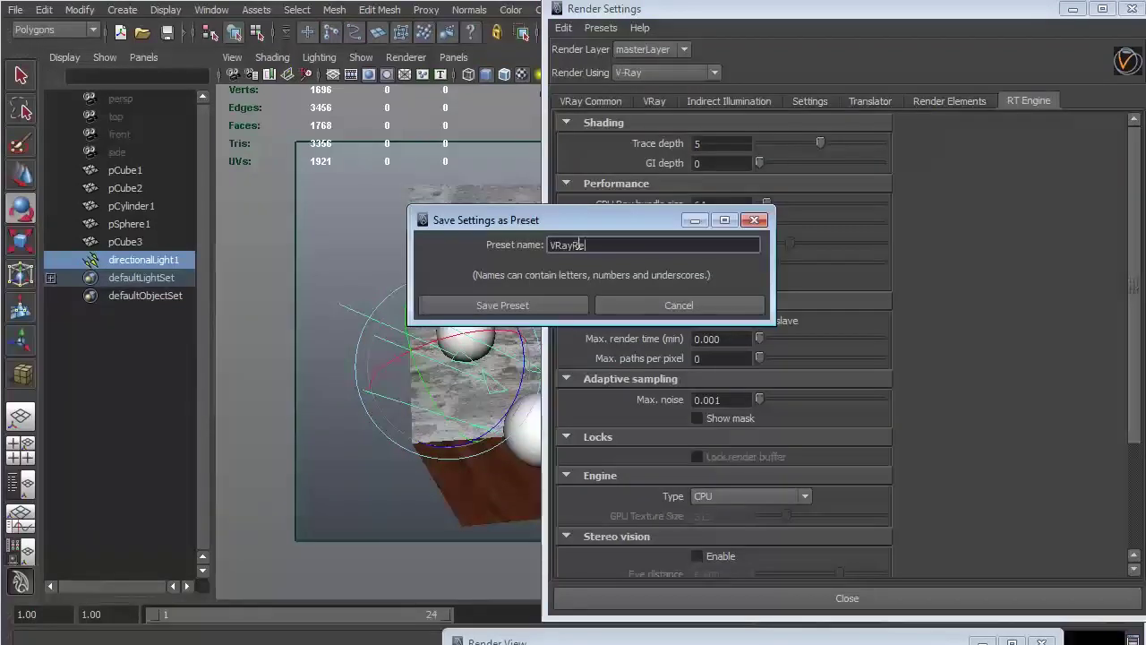
type("nderCustom")
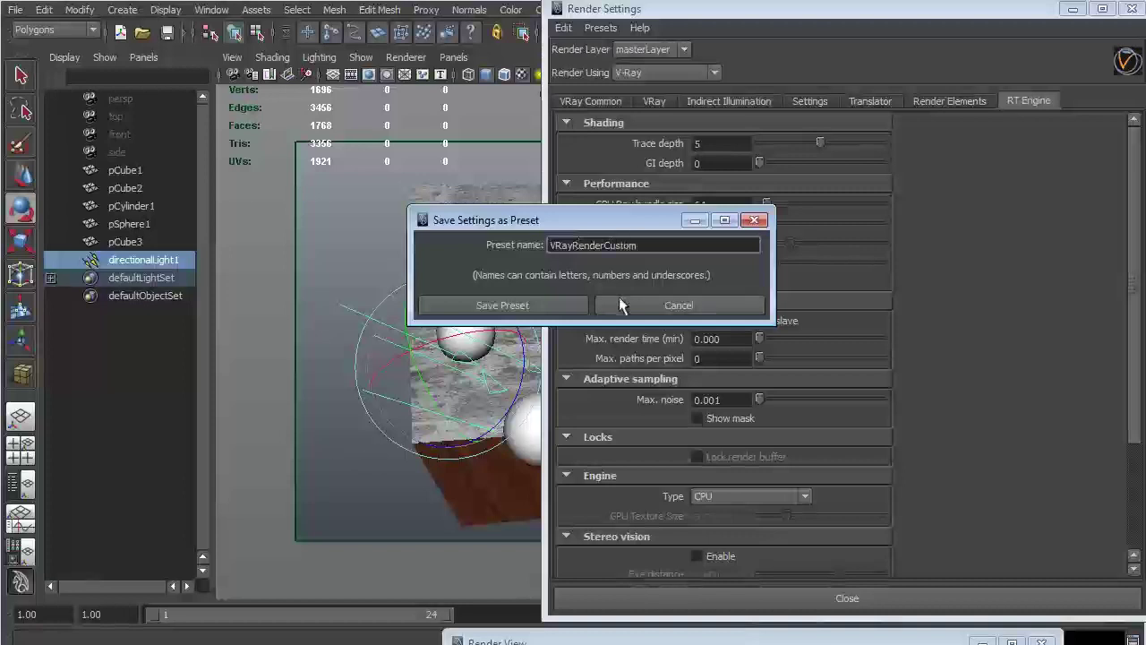
left_click(537, 305)
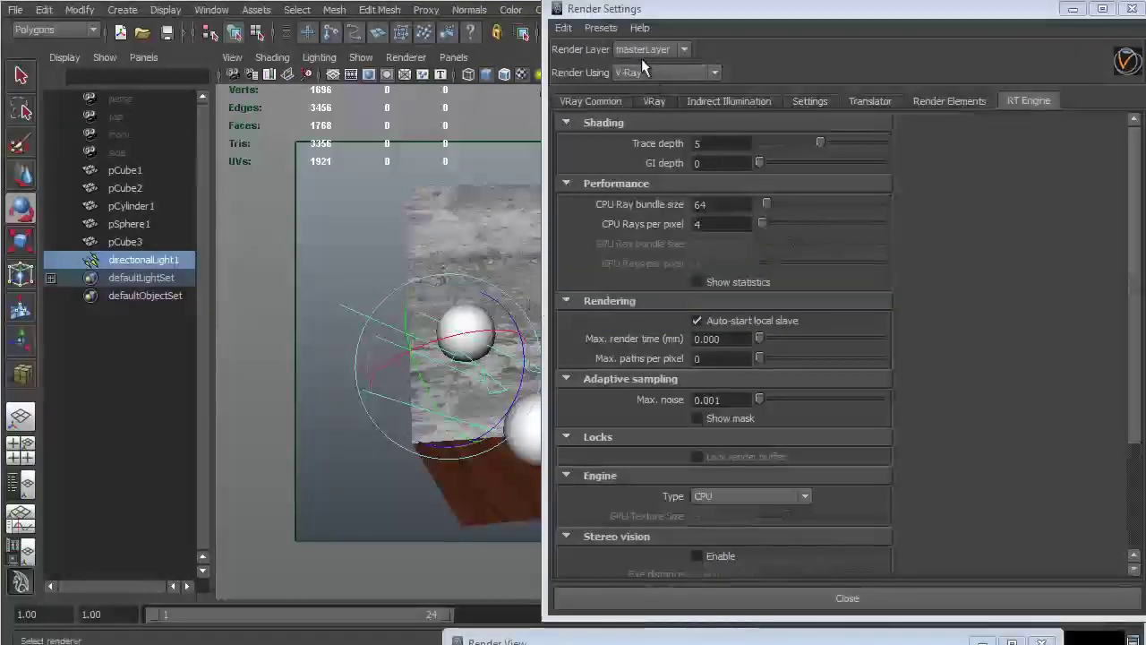
- Check the list of loadable render presets for VRayRenderCustom without loading one, and close the render settings
left_click(615, 30)
mouse_move(624, 66)
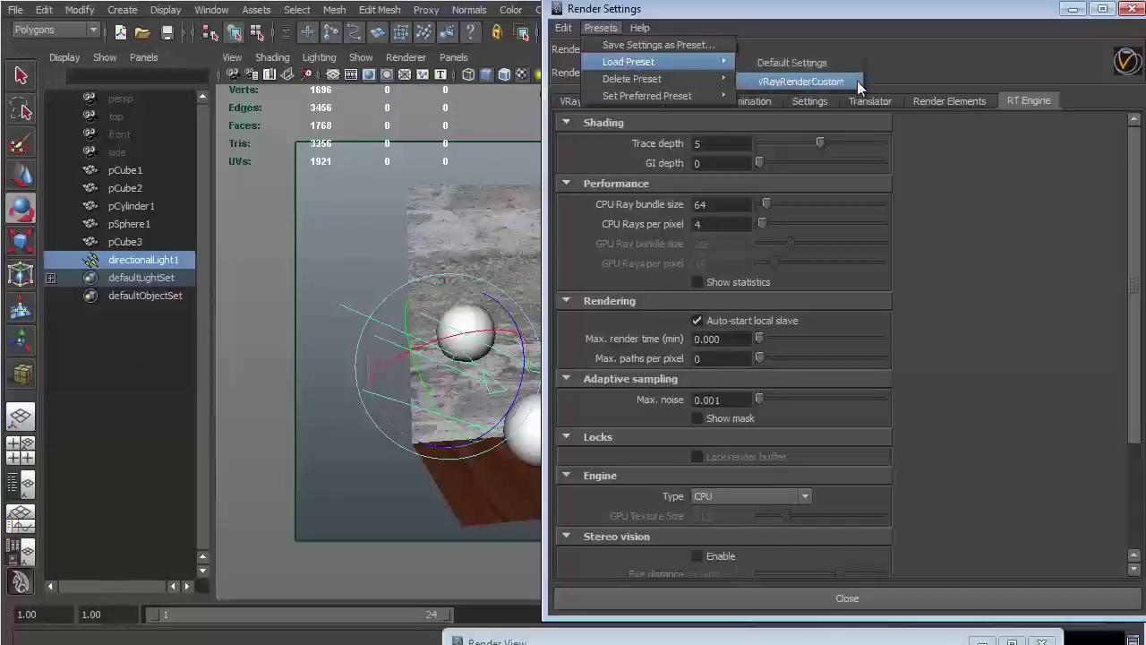
left_click(1065, 46)
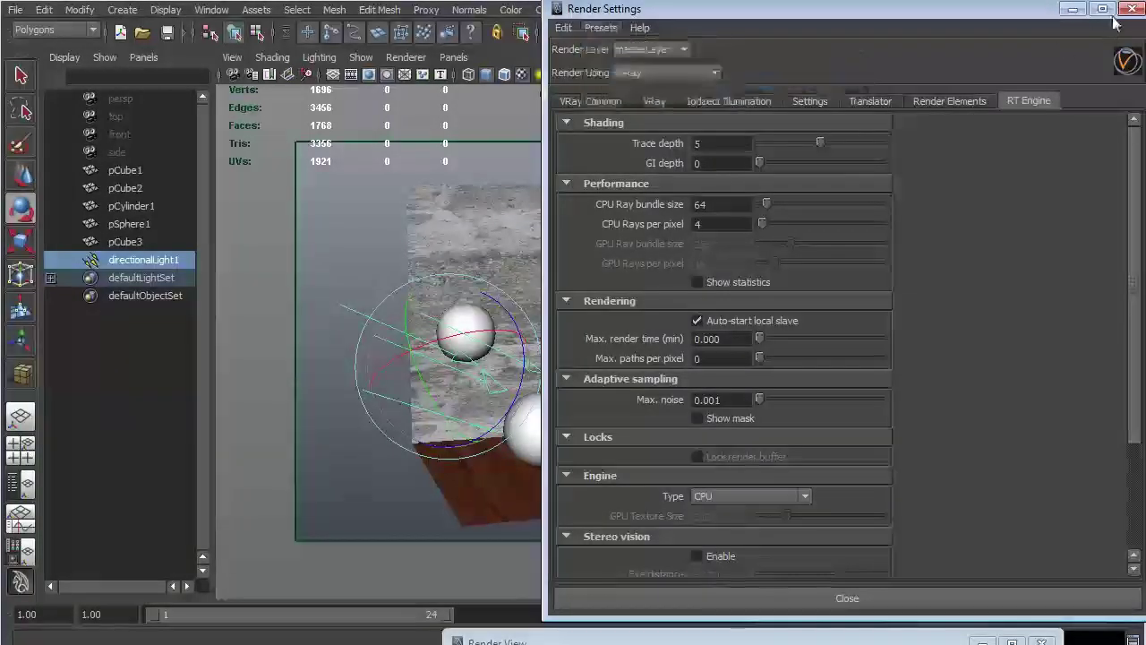
left_click(1131, 10)
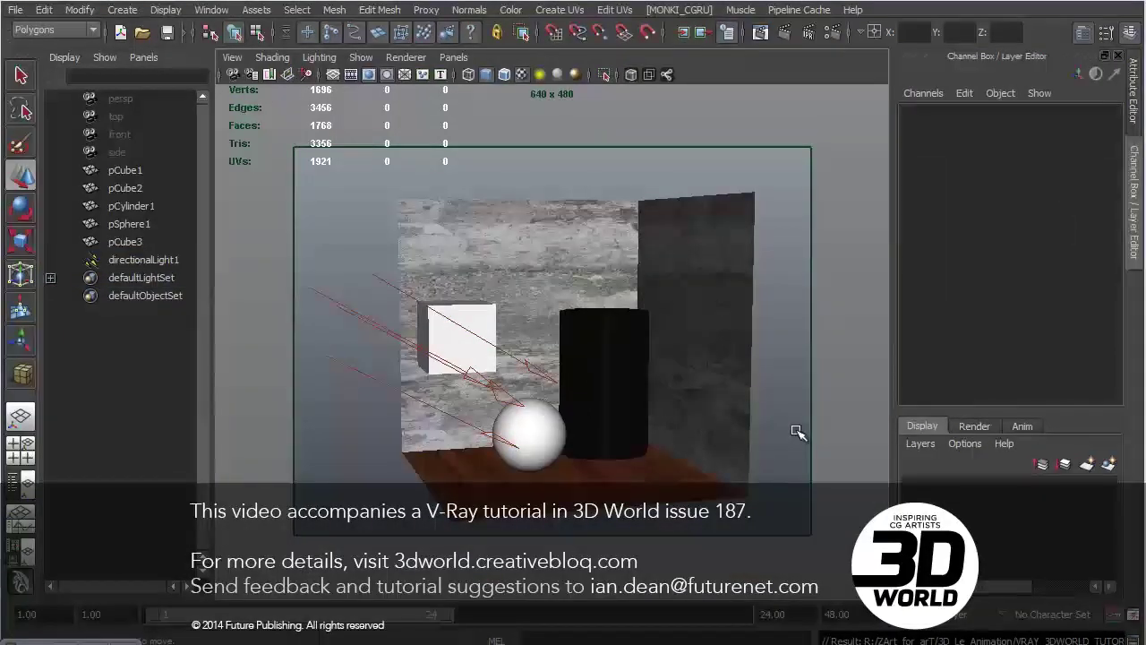